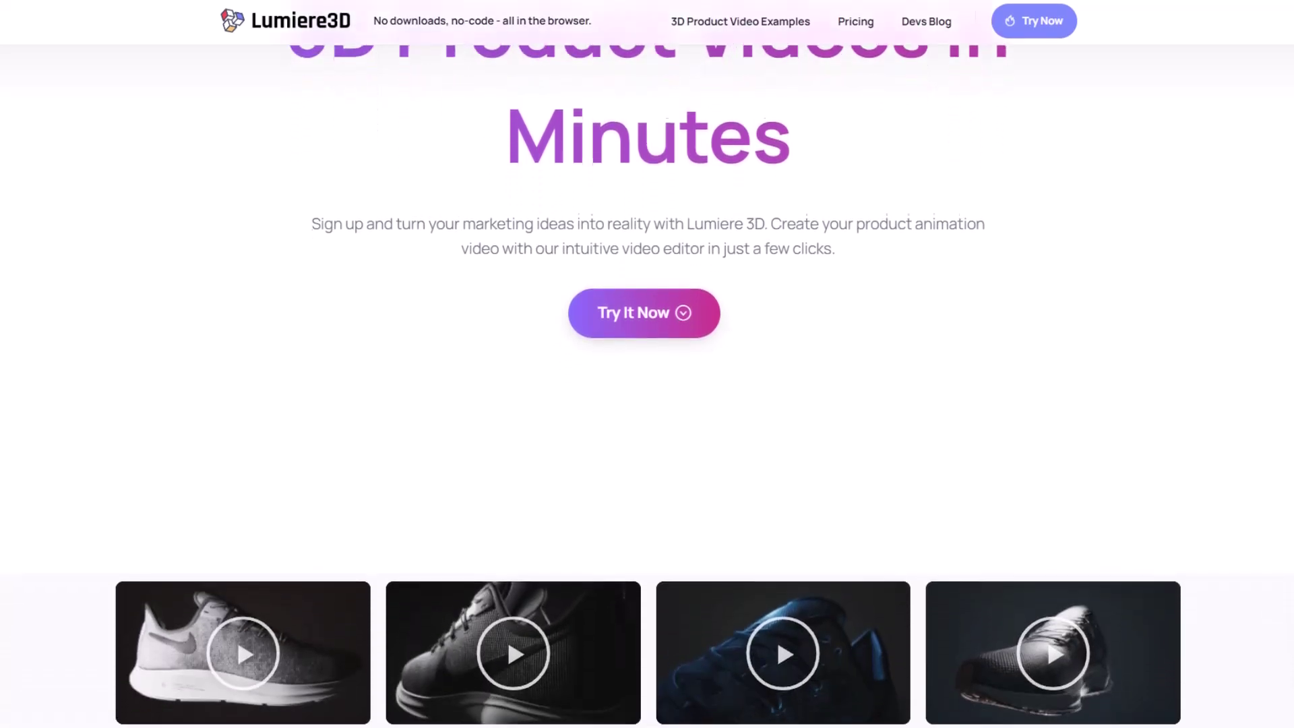
Scroll down through the Lumiere3D landing page's feature sections
scroll(647, 364, down, 3)
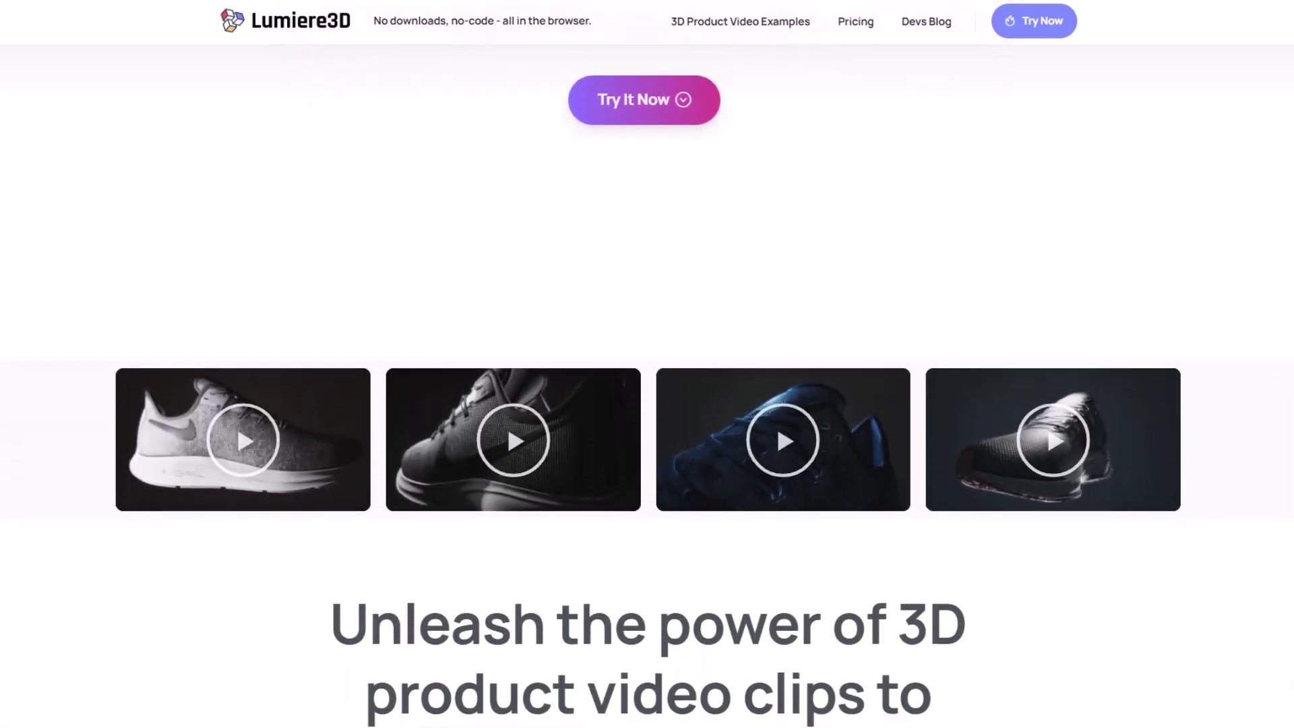
scroll(647, 364, down, 4)
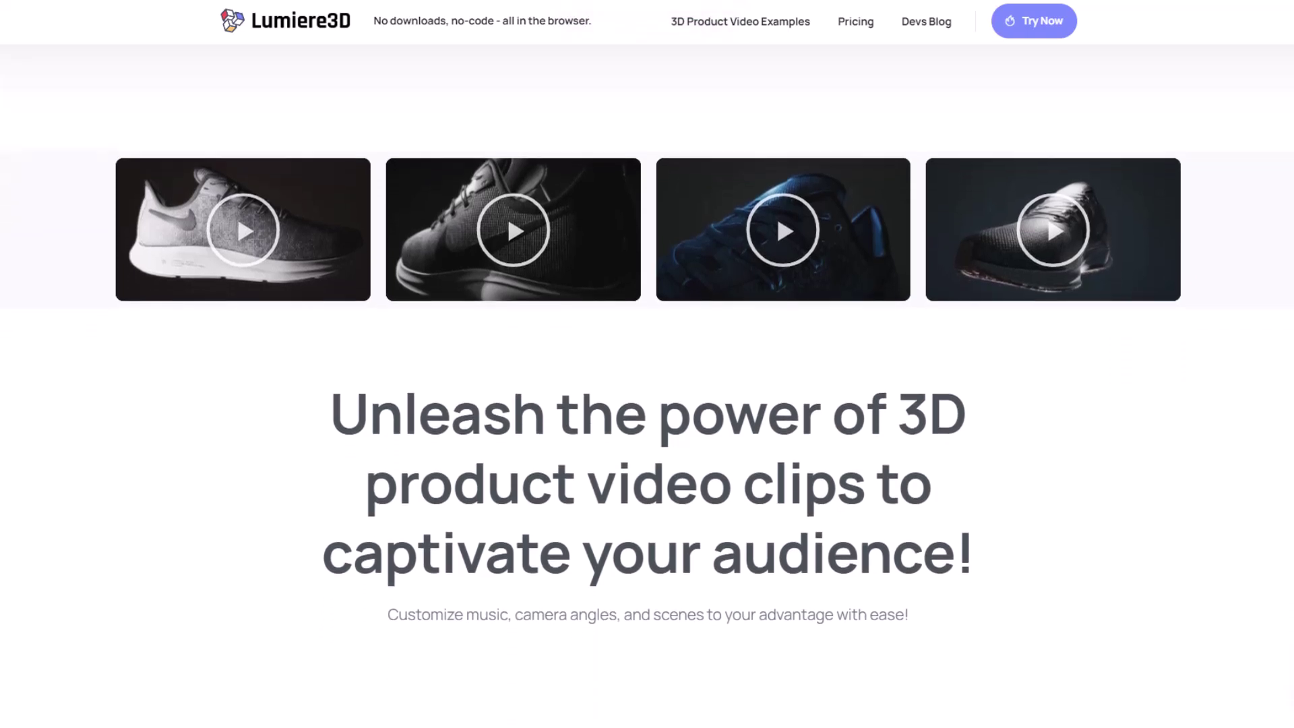
scroll(647, 364, down, 6)
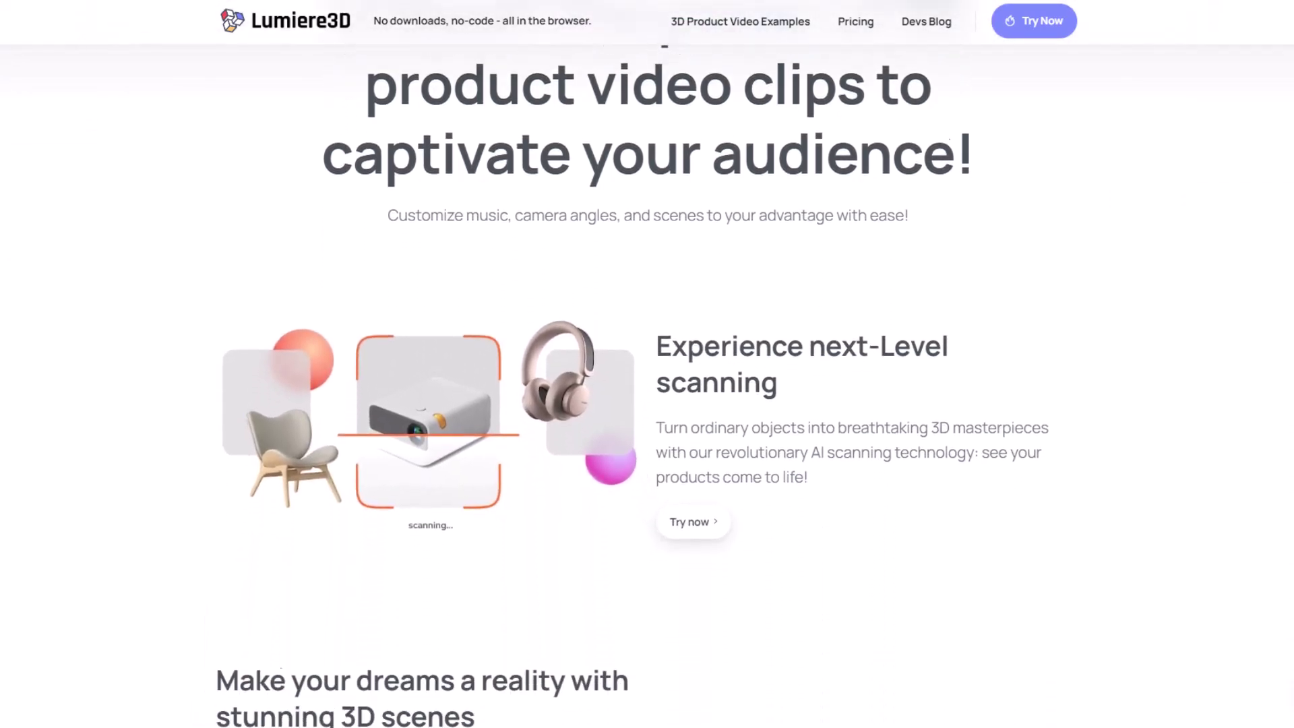
scroll(647, 364, down, 6)
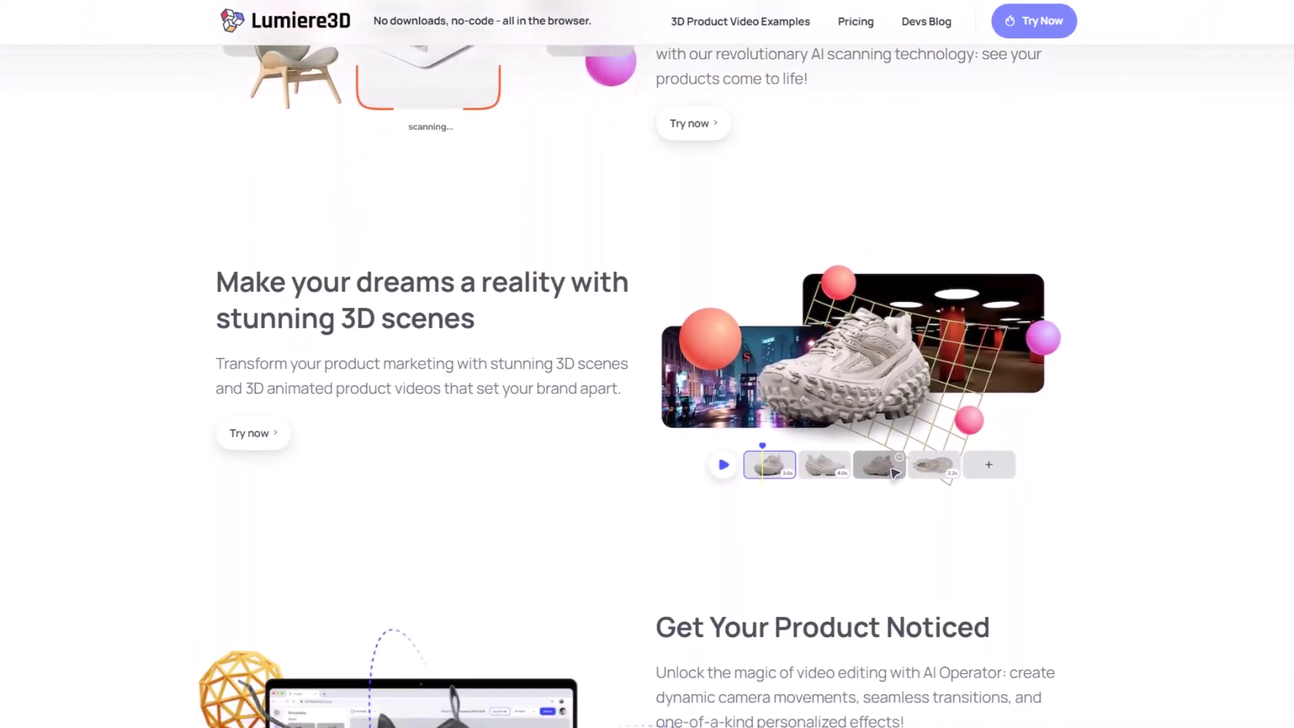
scroll(647, 364, down, 6)
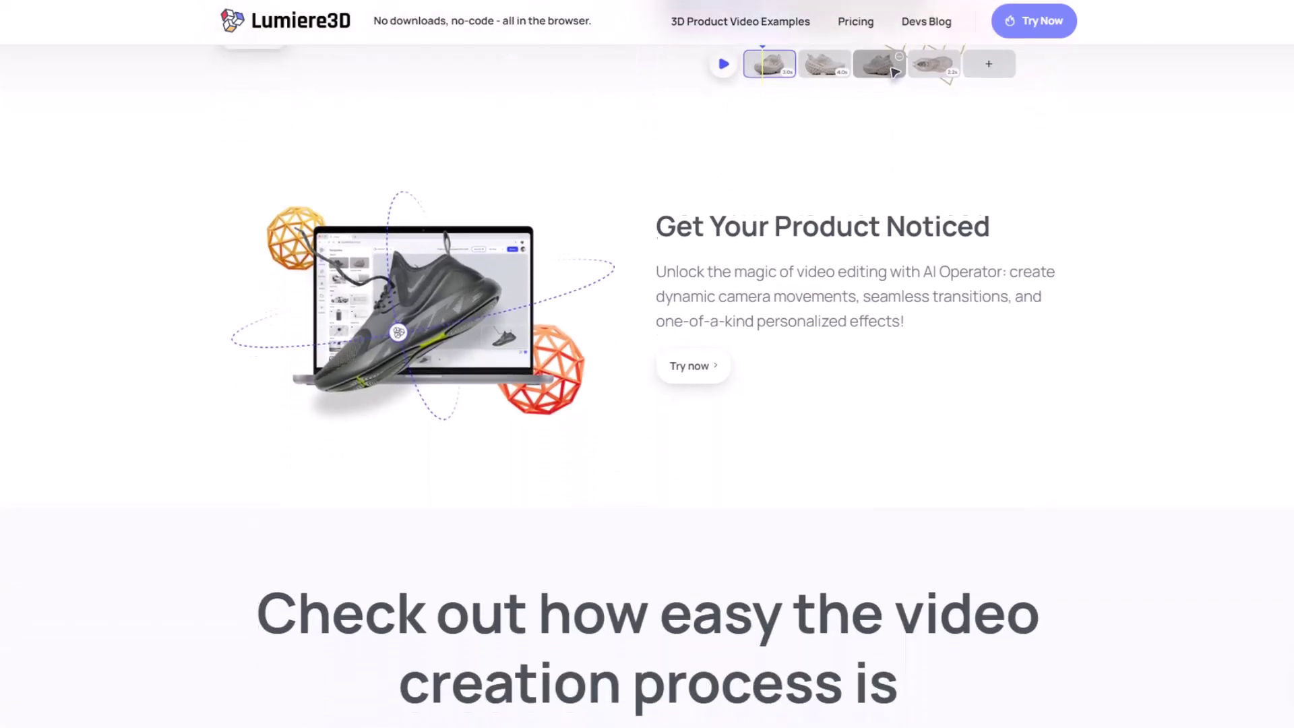
scroll(647, 364, down, 5)
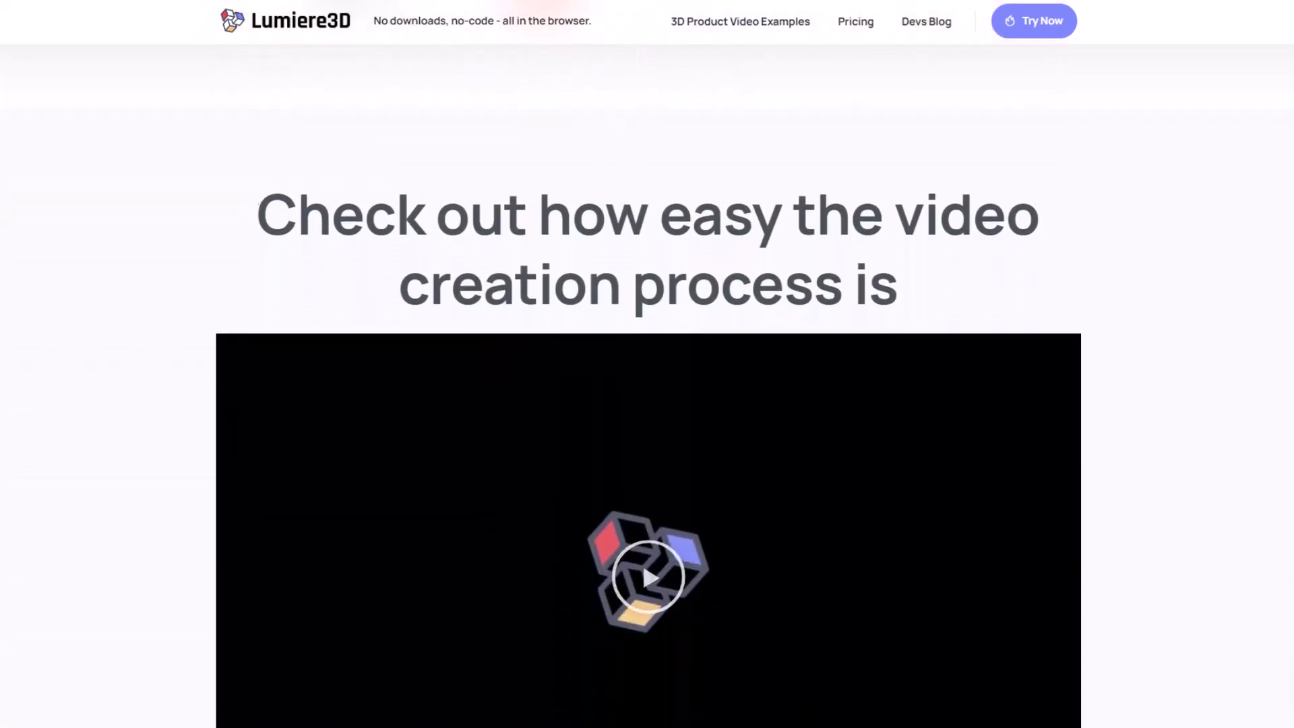
scroll(647, 364, down, 6)
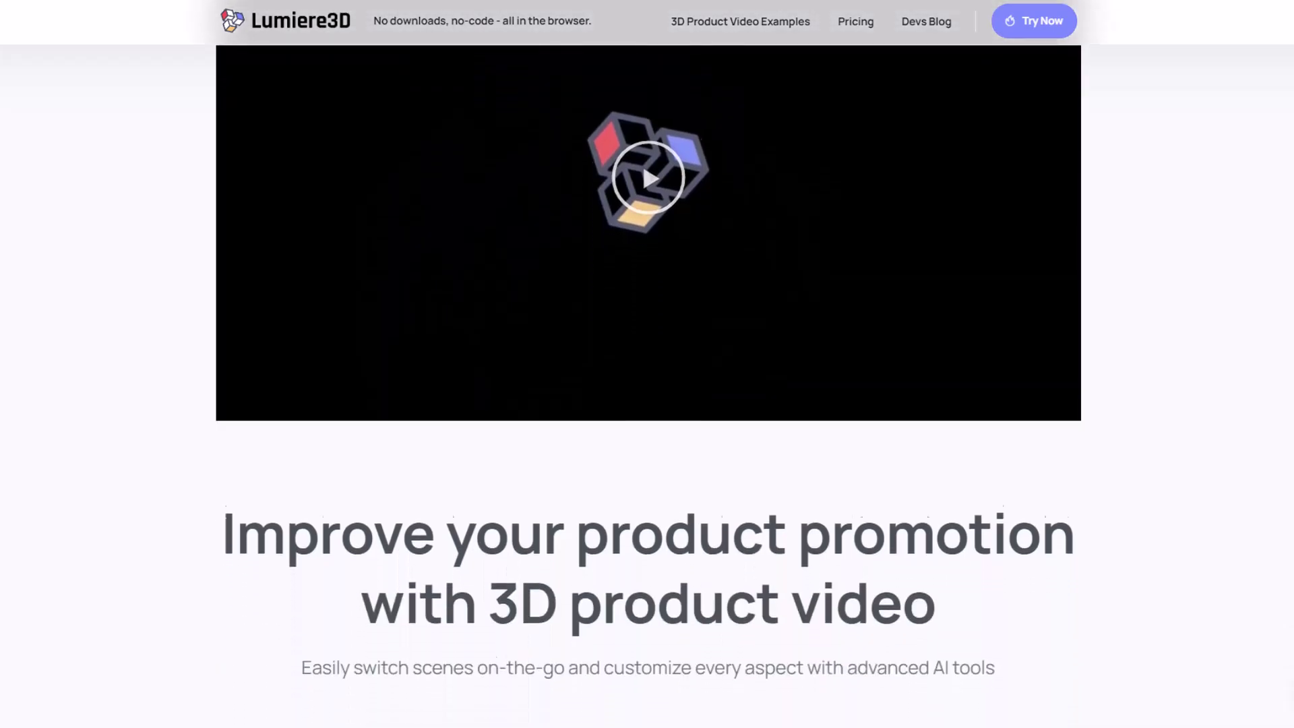
scroll(647, 364, down, 6)
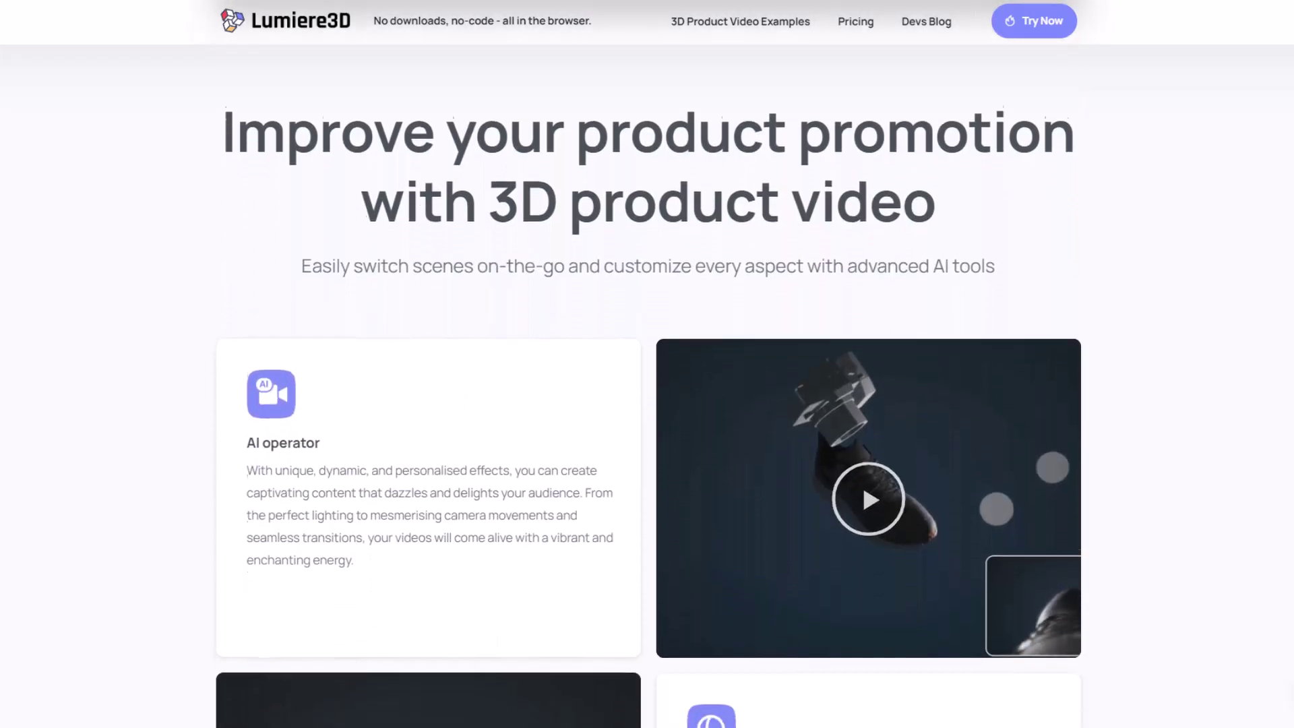
scroll(647, 364, down, 6)
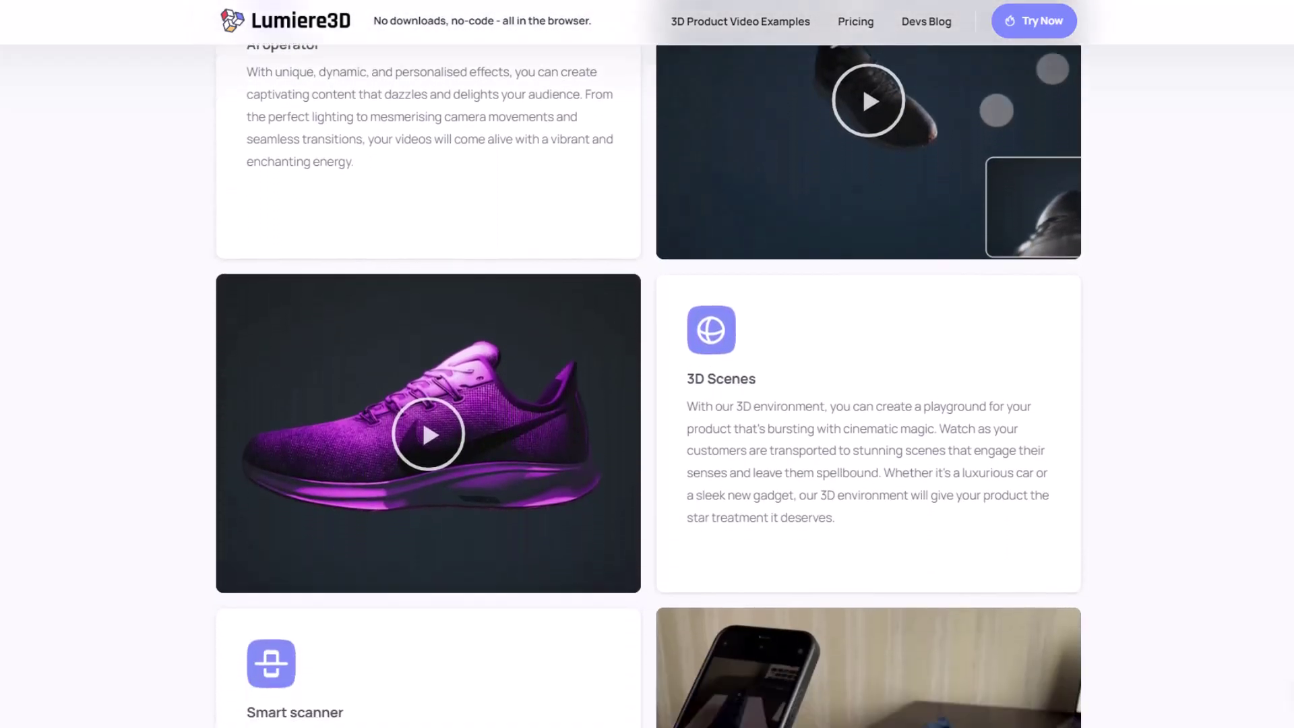
scroll(647, 364, down, 6)
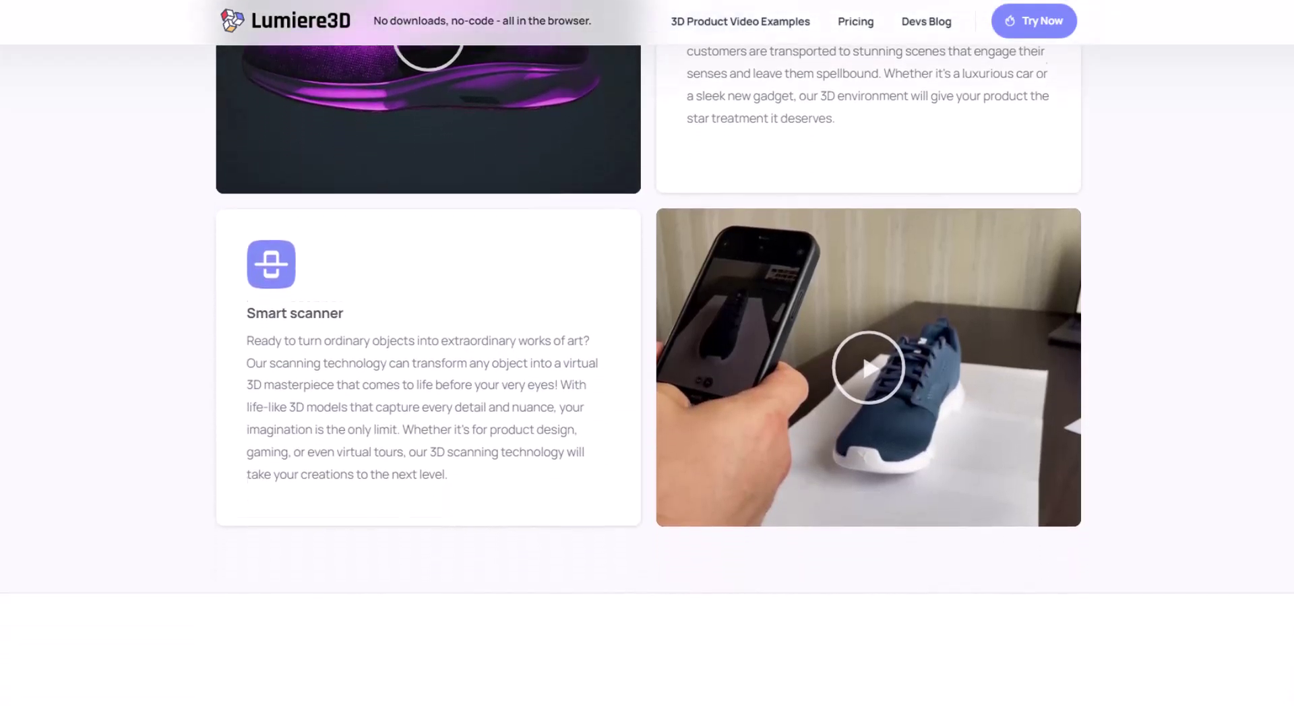
scroll(647, 364, down, 4)
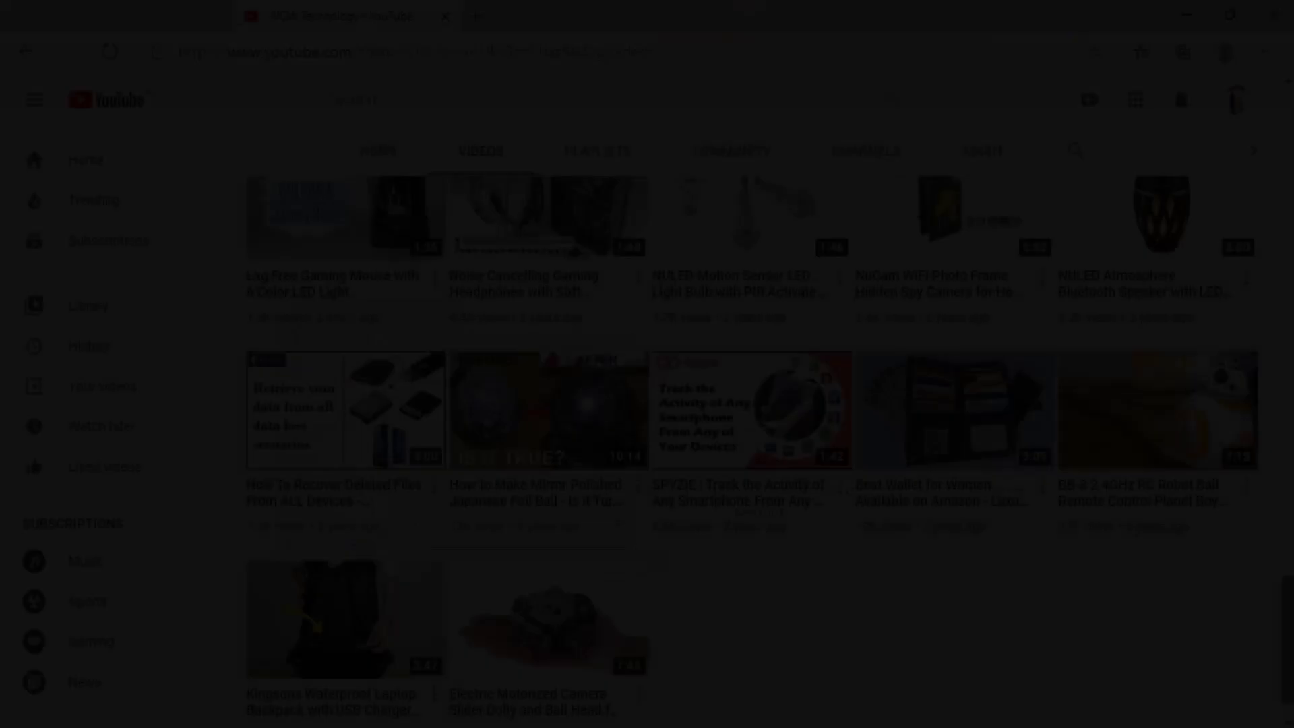
Scroll back up, subscribe to the WOW Technology channel and turn on all notifications
scroll(1141, 390, up, 15)
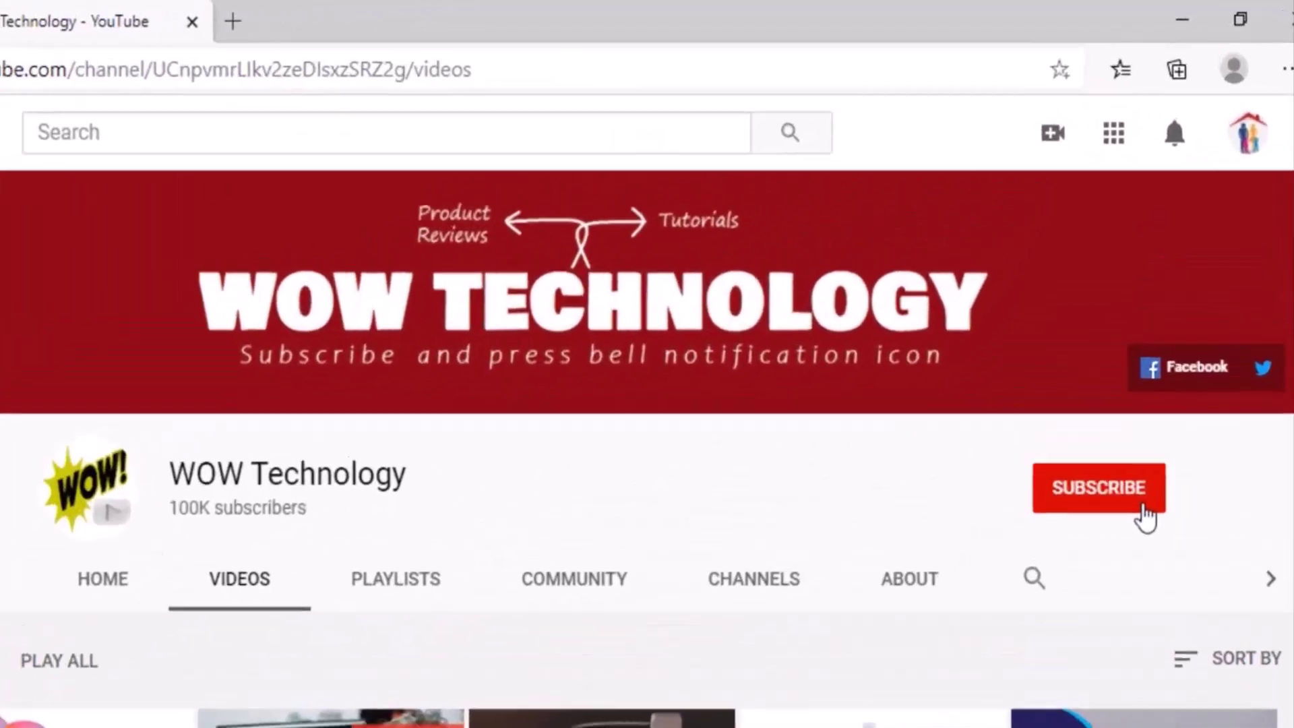
click(1142, 507)
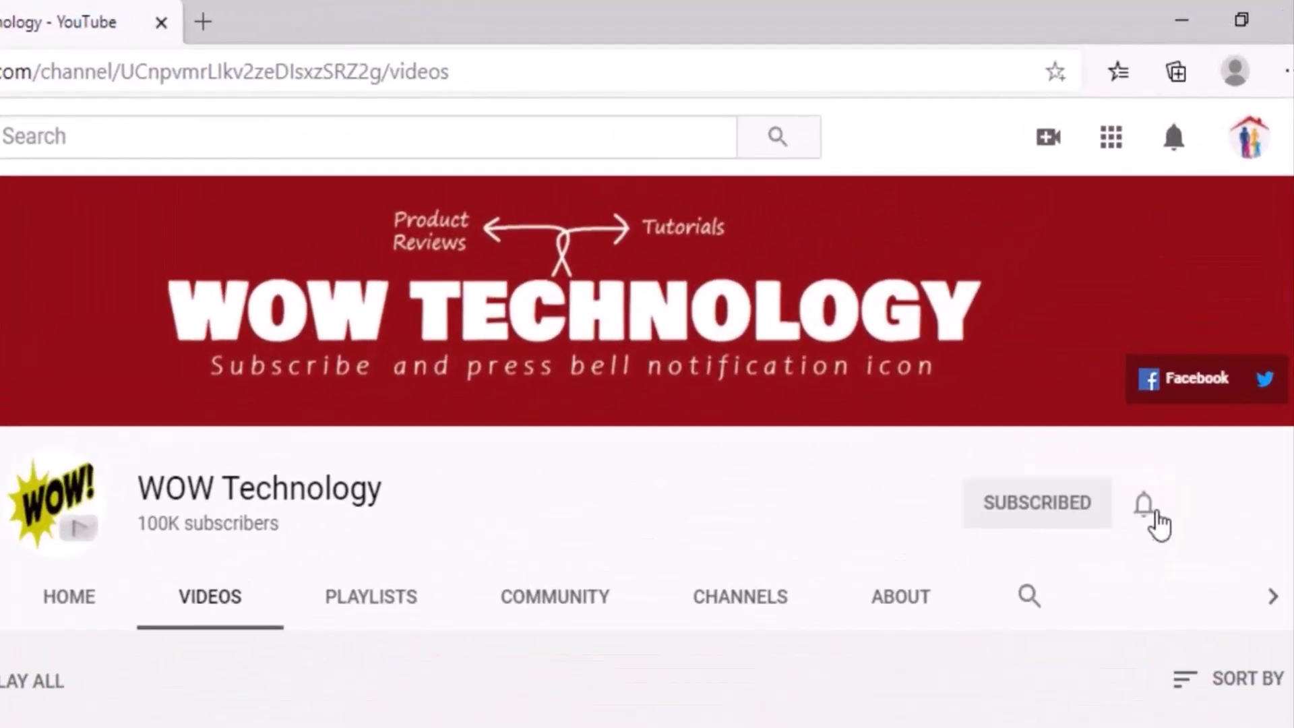
click(1149, 579)
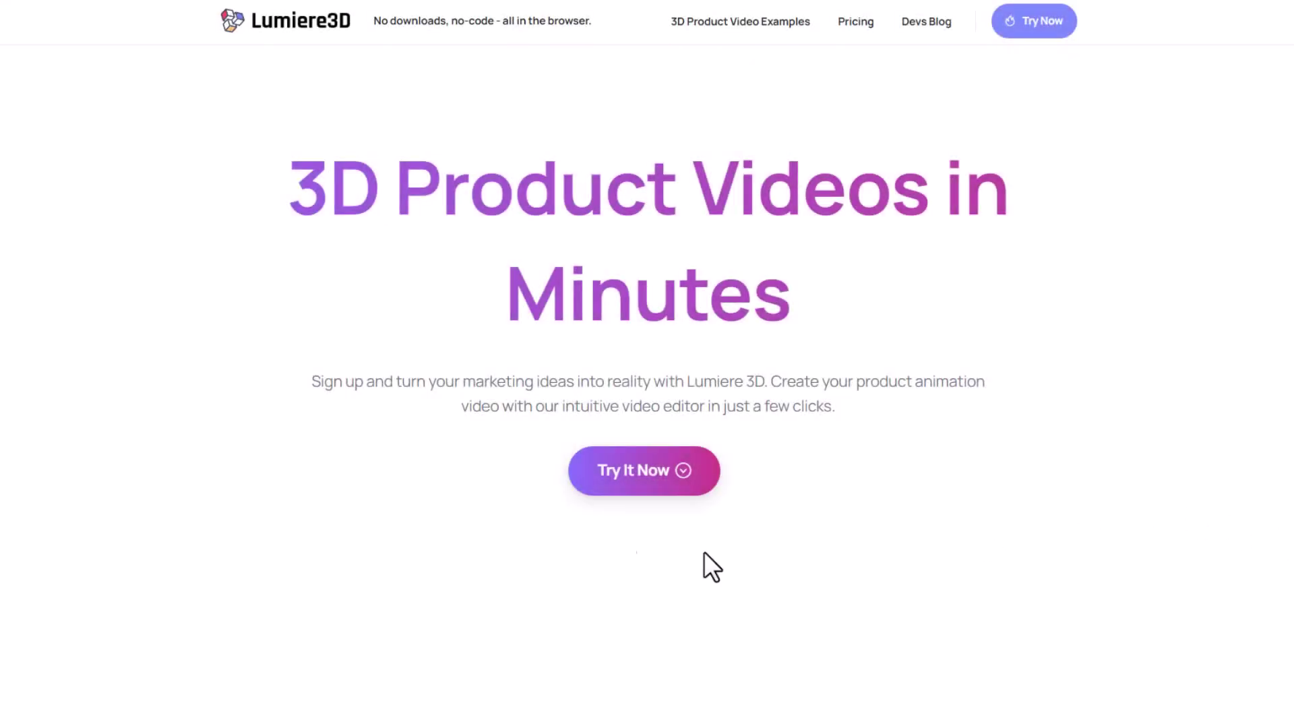
Go to sign-in and reach the demo dashboard listing Most Popular templates
click(664, 491)
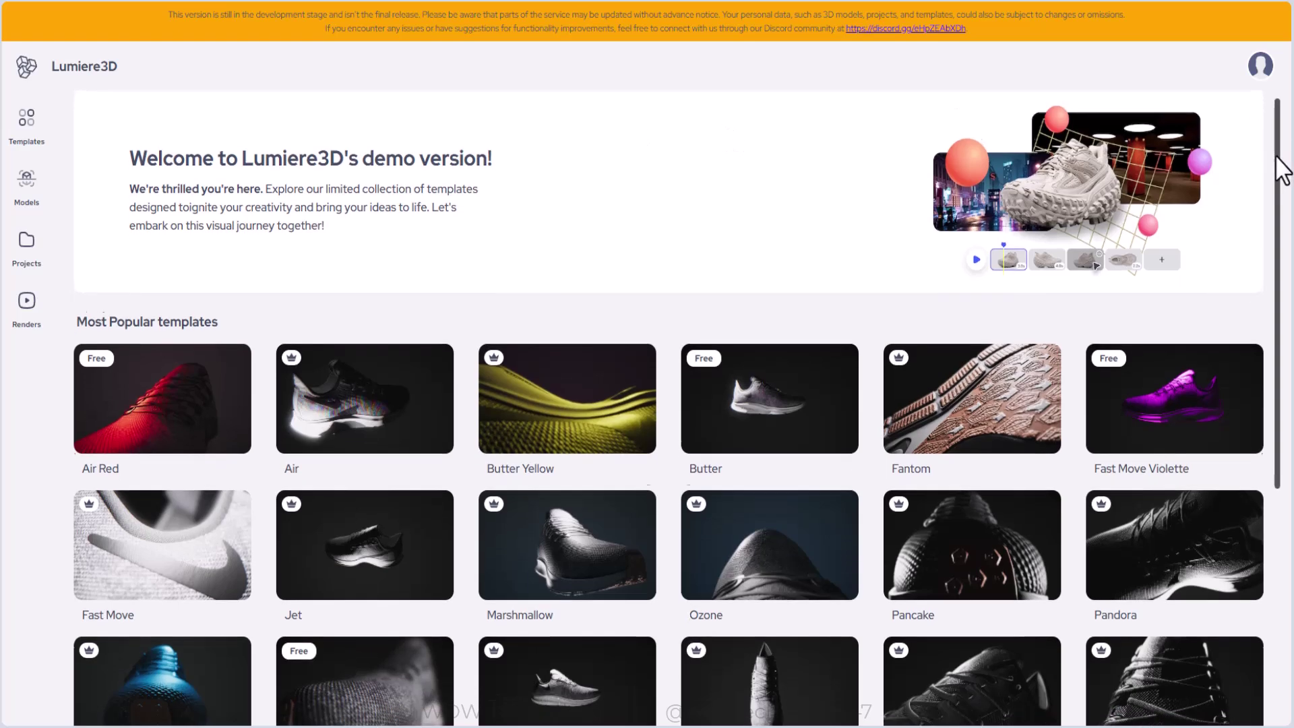
Scroll the templates and review the Demo and Early Access pricing for premium templates
drag(1276, 158, 1291, 398)
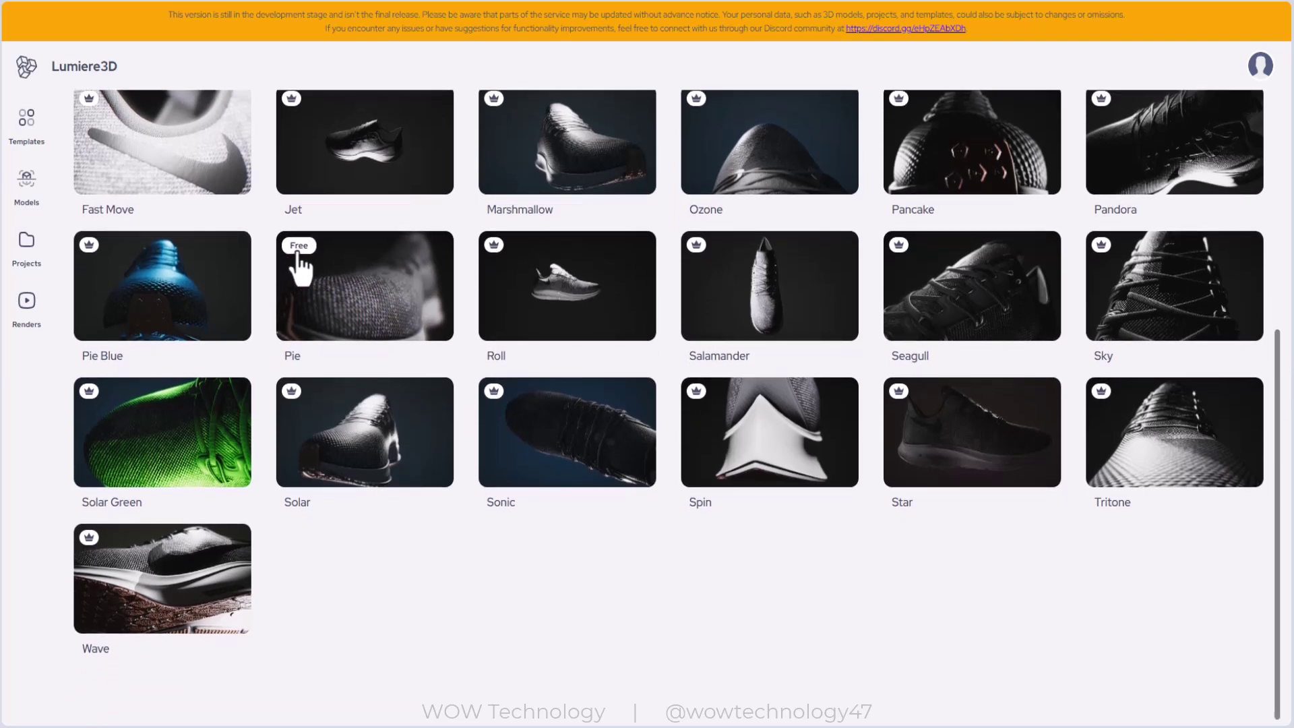
click(496, 255)
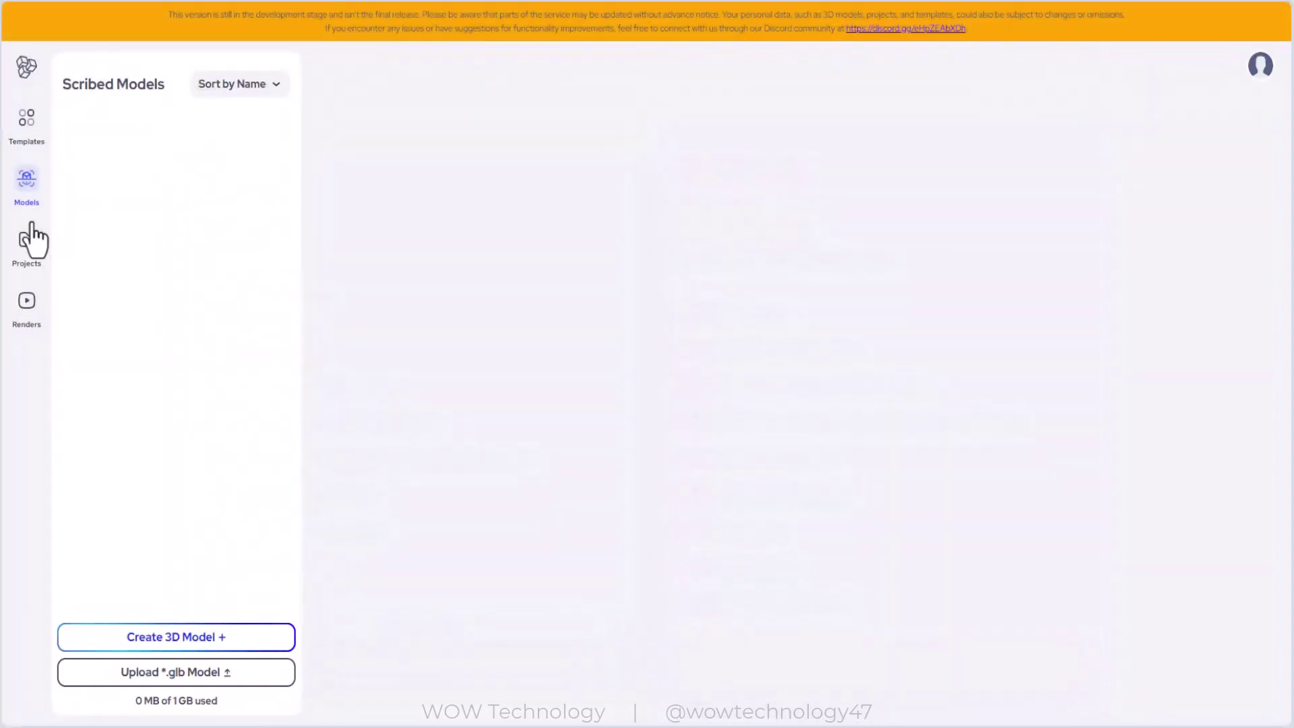
Create a 3D model from the uploaded sneaker photos and orbit the finished shoe
click(229, 634)
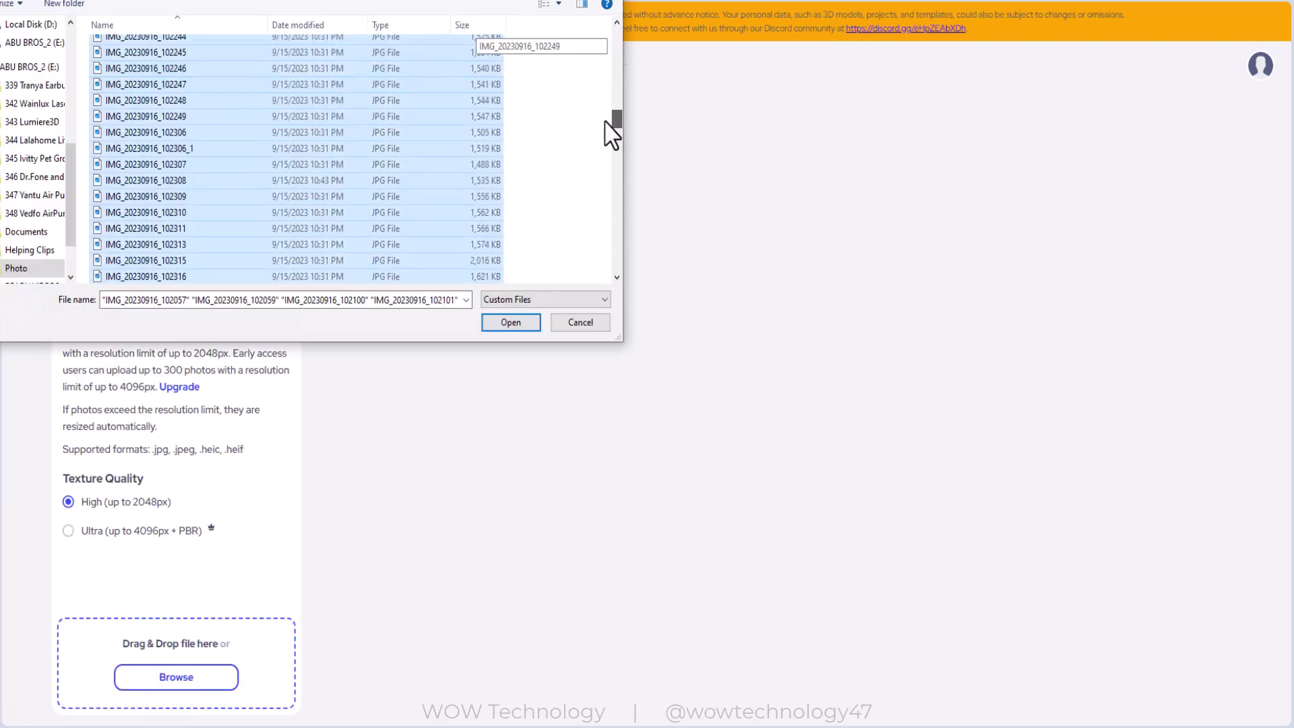
click(507, 321)
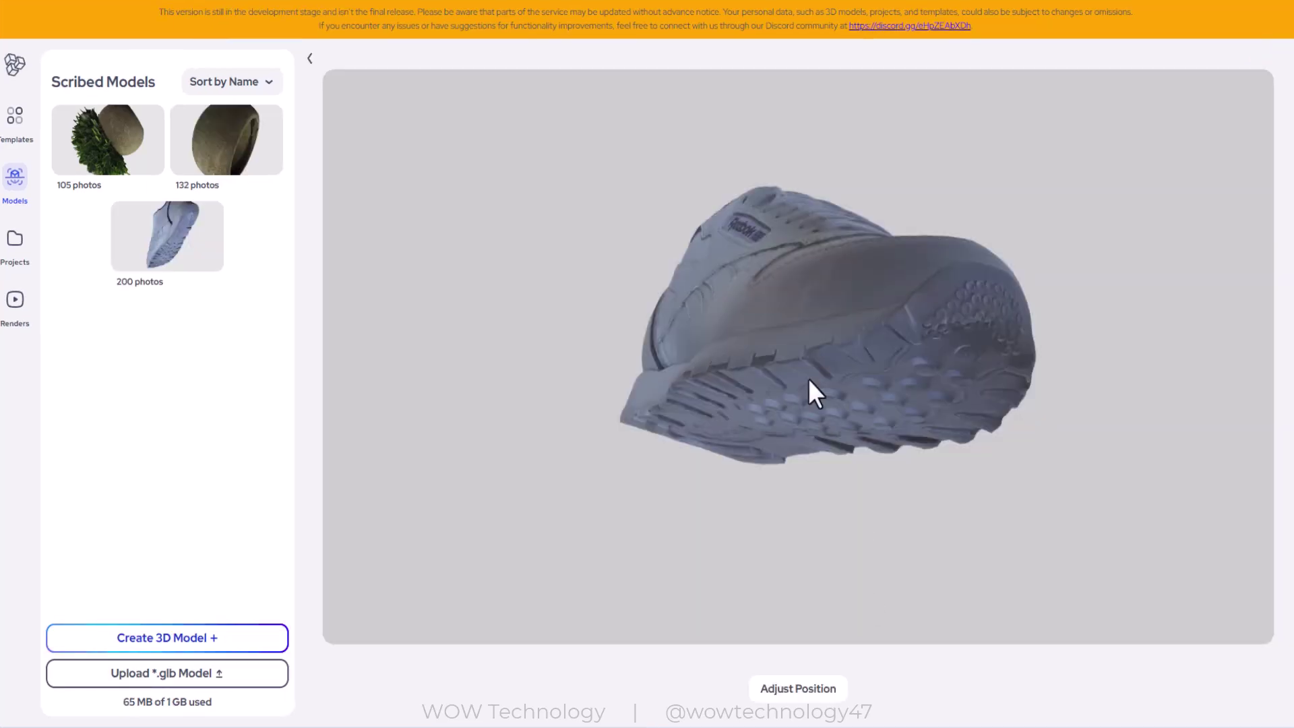
drag(808, 384, 832, 341)
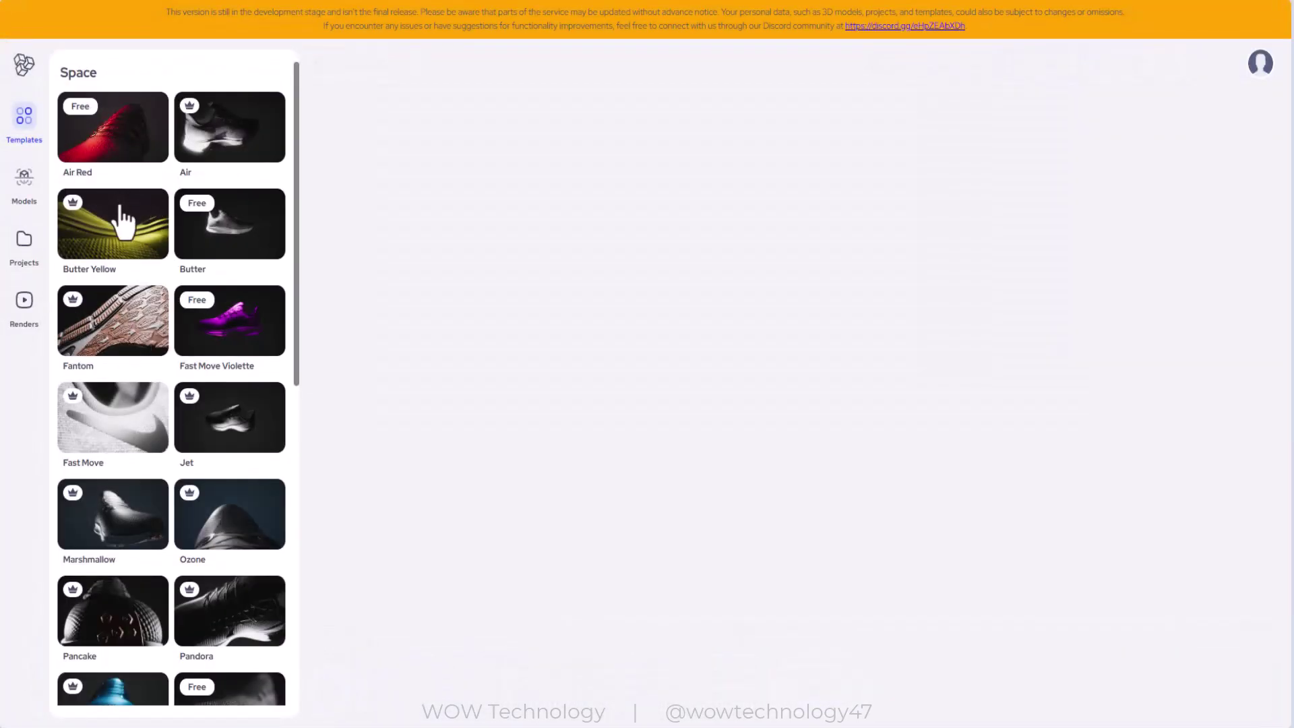
Preview the Air Red template and customize it into the project 'Pie'
click(111, 146)
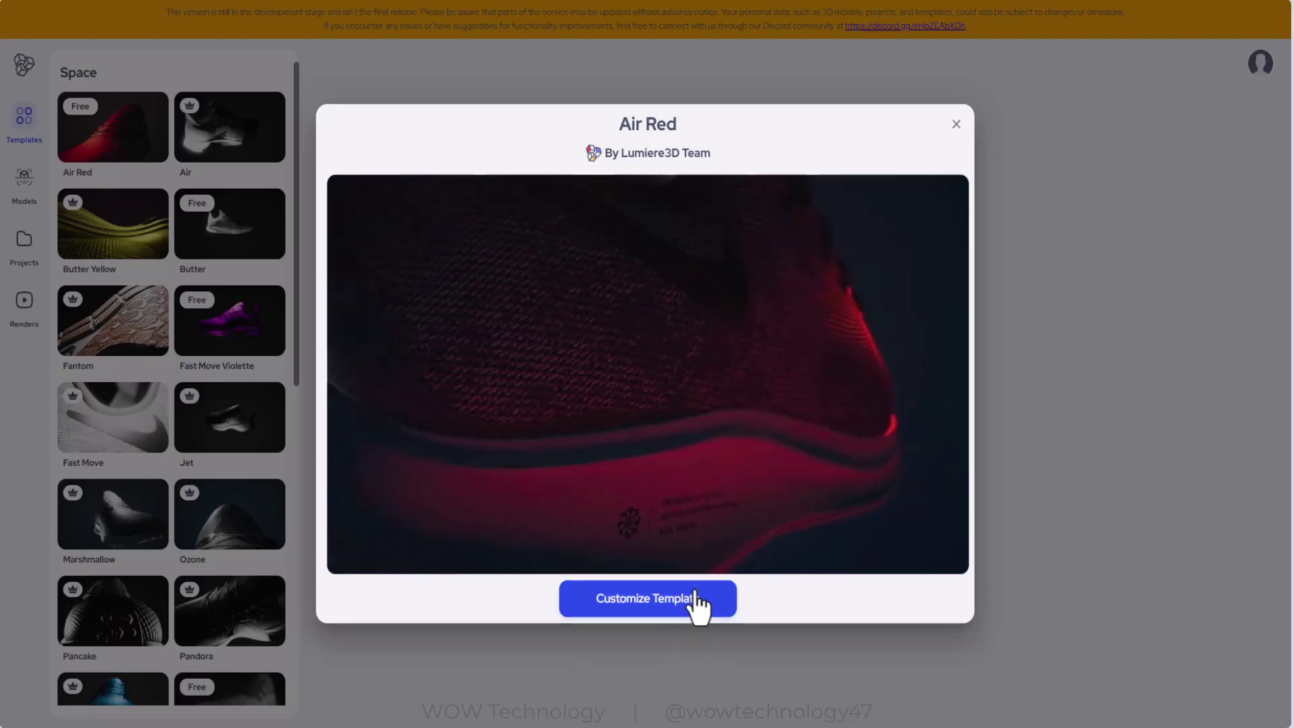
click(698, 602)
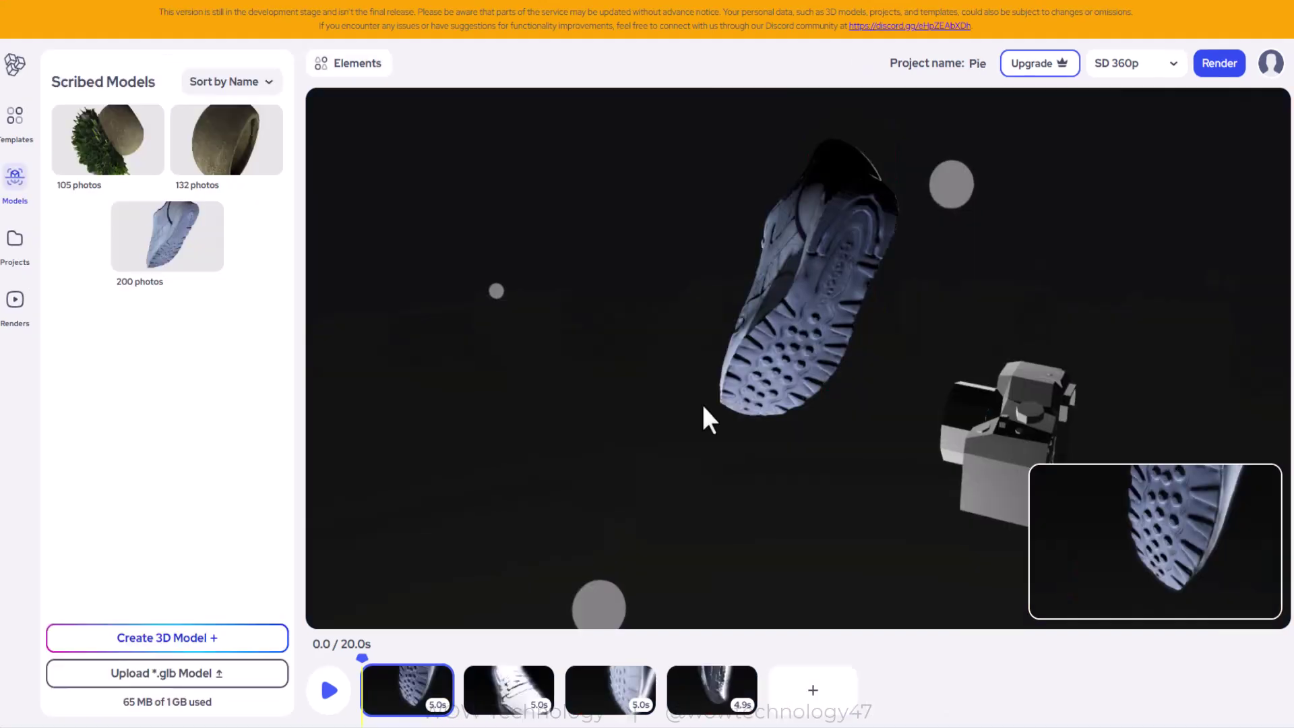
Orbit the view around the sneaker and play the scene preview
drag(722, 292, 639, 366)
click(328, 689)
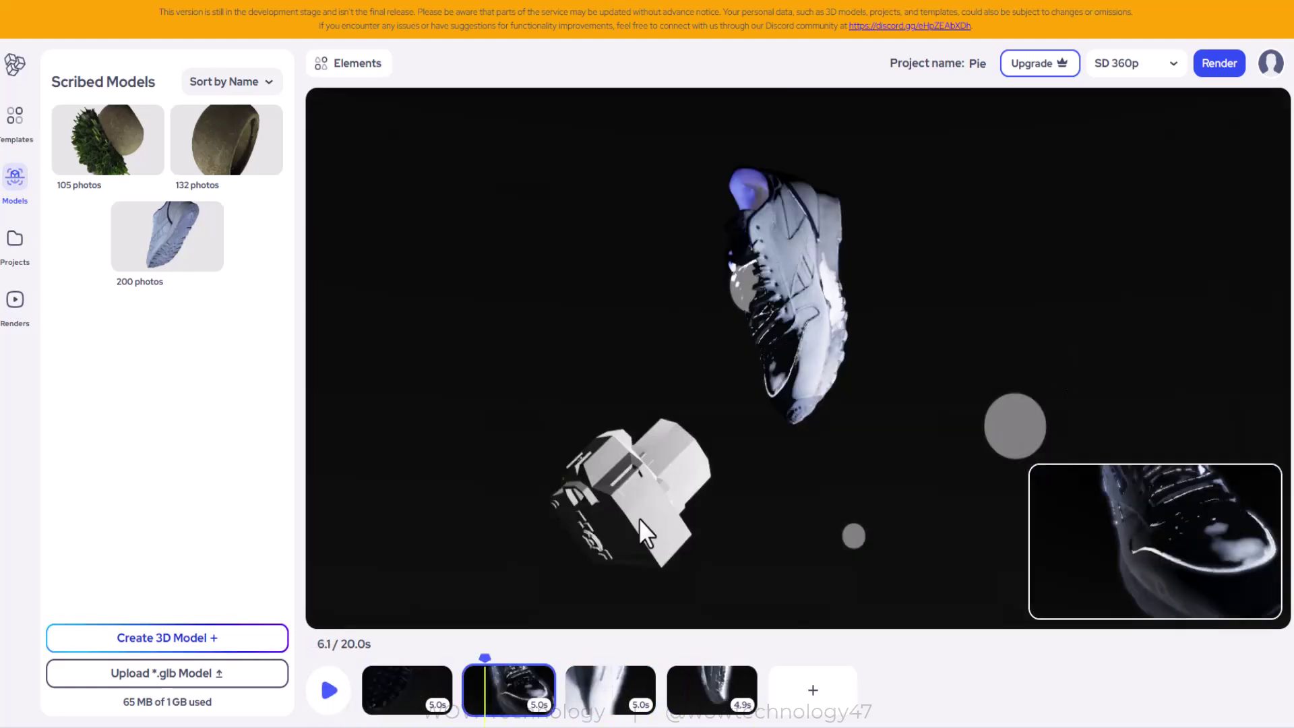
Rotate the second shot's camera to a new angle and review it in playback
click(640, 511)
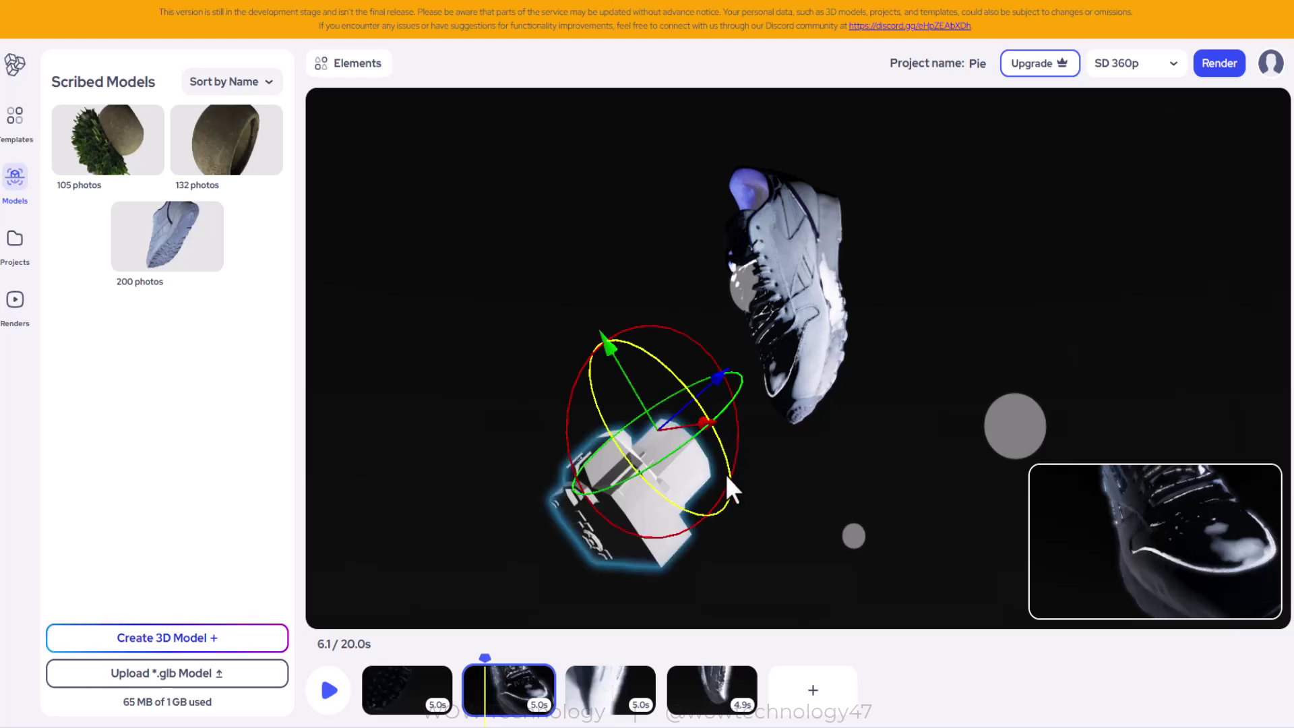
mouse_move(729, 476)
mouse_down()
mouse_move(696, 393)
mouse_move(741, 543)
mouse_move(714, 467)
mouse_up()
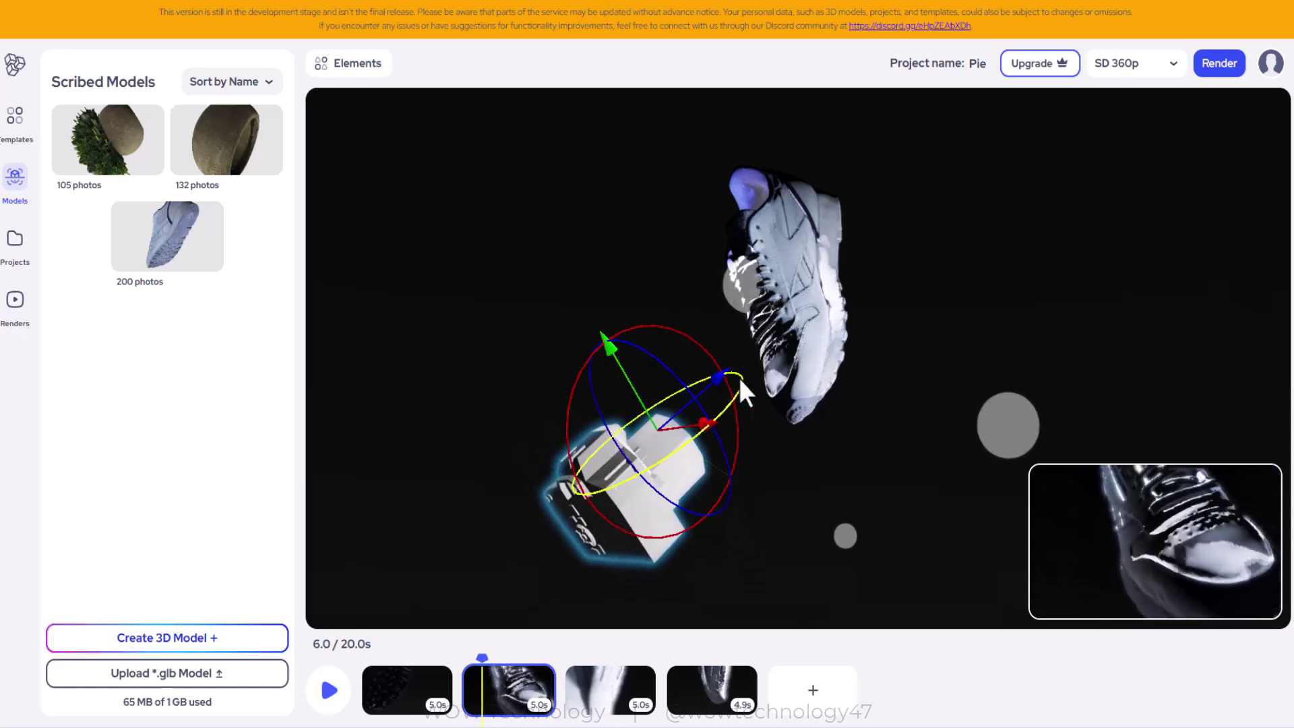
mouse_move(740, 382)
mouse_down()
mouse_move(725, 410)
mouse_move(744, 375)
mouse_move(732, 374)
mouse_move(734, 401)
mouse_up()
drag(670, 491, 666, 464)
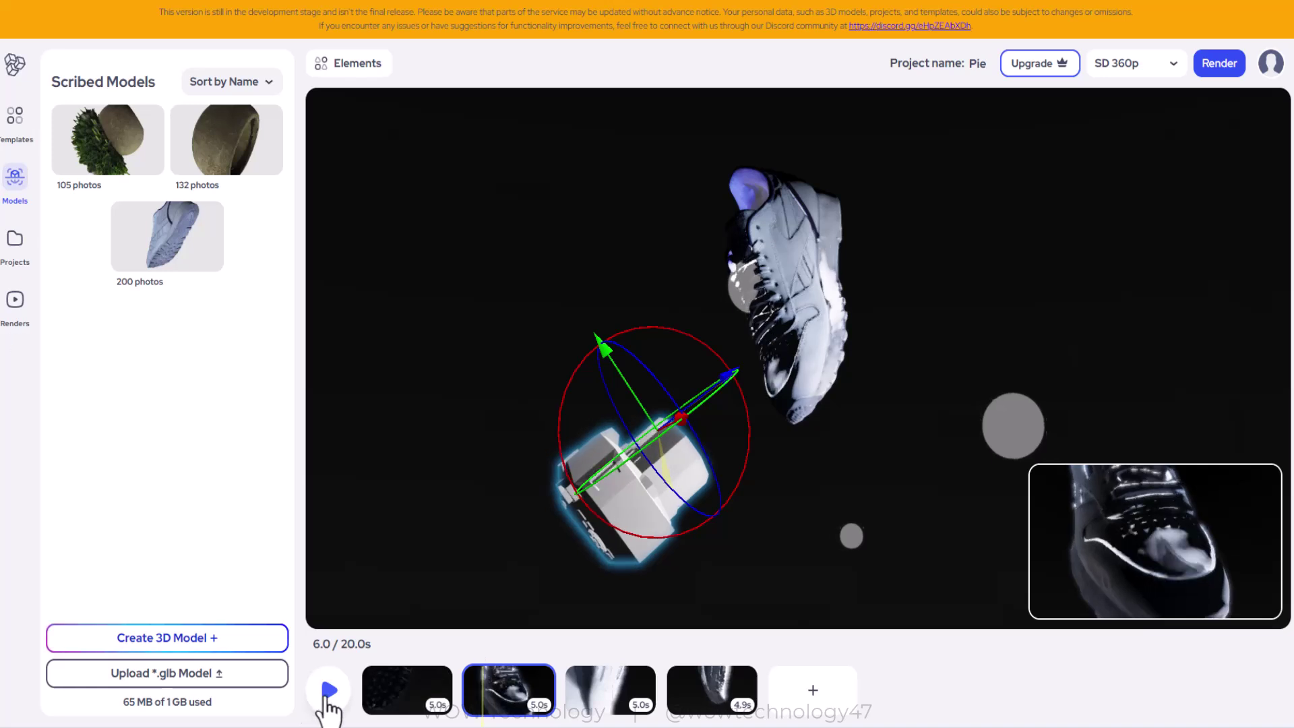
click(328, 694)
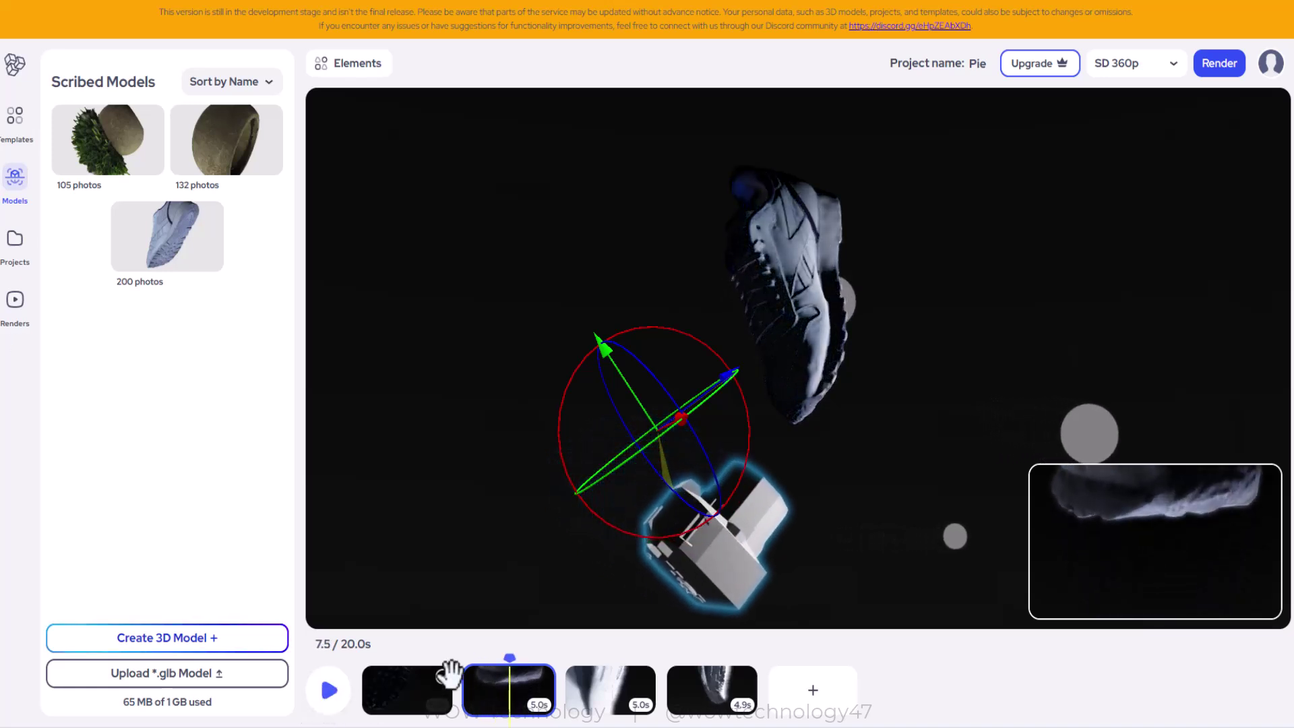
drag(514, 660, 471, 664)
At 5.3s, rotate both light spheres in the second shot to re-aim them
click(989, 422)
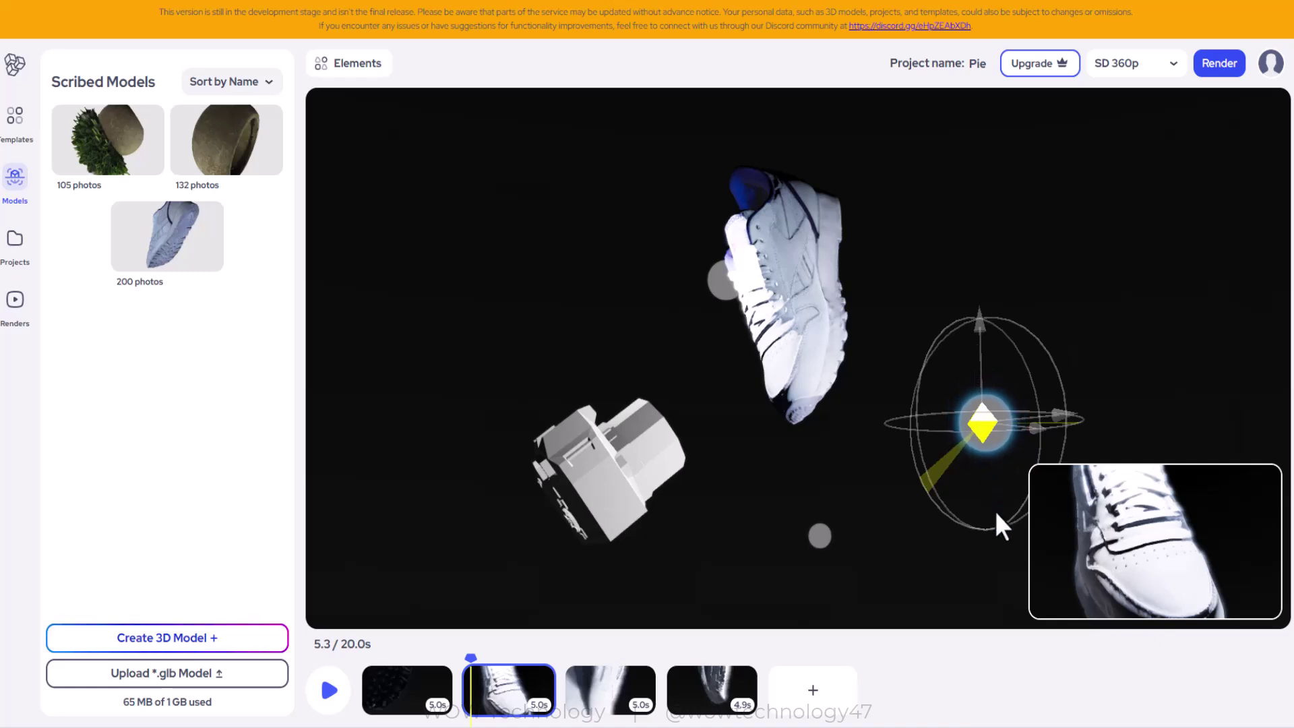
drag(979, 424, 815, 438)
click(821, 541)
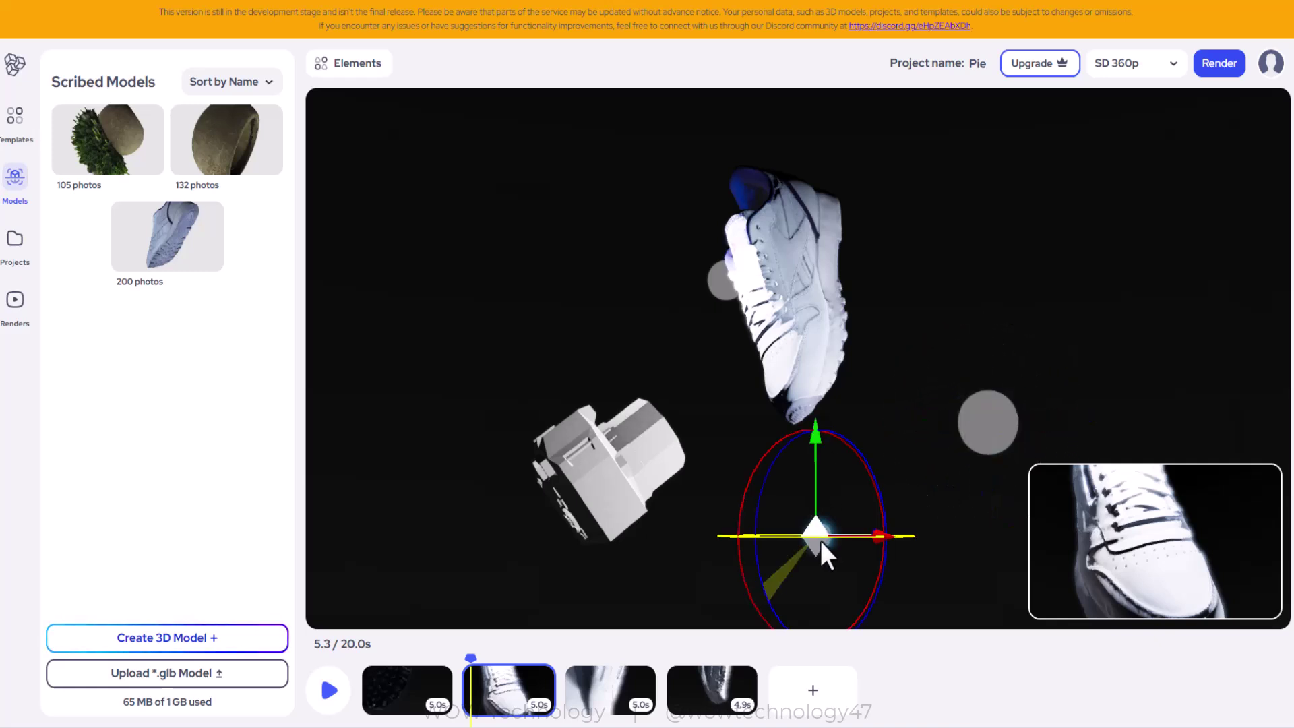
drag(742, 496, 889, 511)
Move the light behind the sneaker to the right and raise it
click(720, 279)
drag(831, 289, 771, 358)
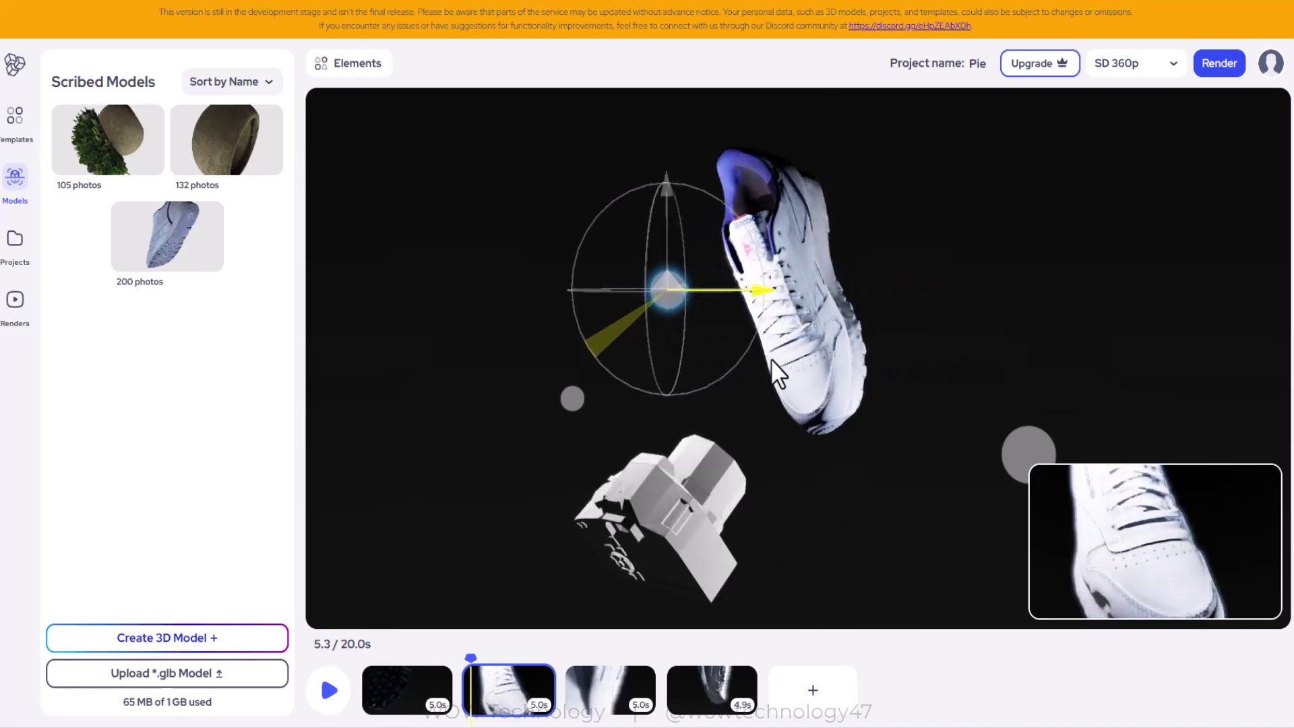
drag(666, 177, 709, 174)
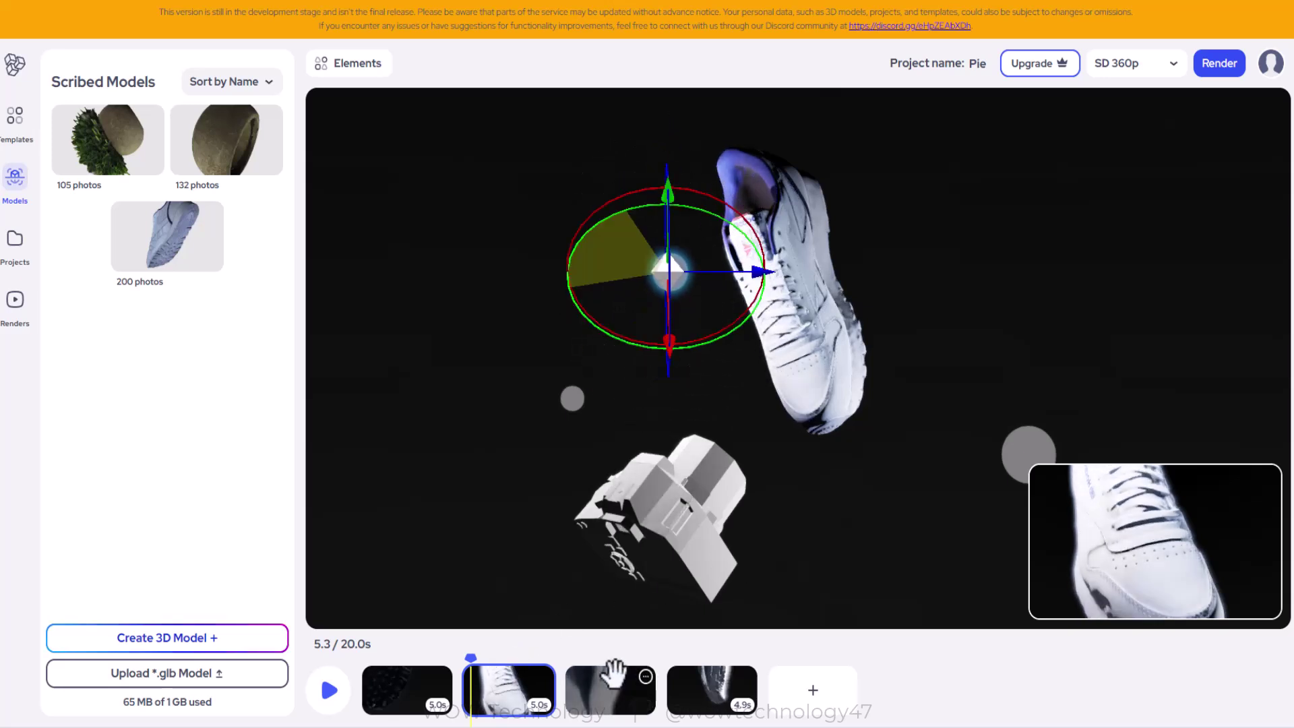
Add a new shot after the third clip with the Move Down animation
click(620, 694)
click(646, 676)
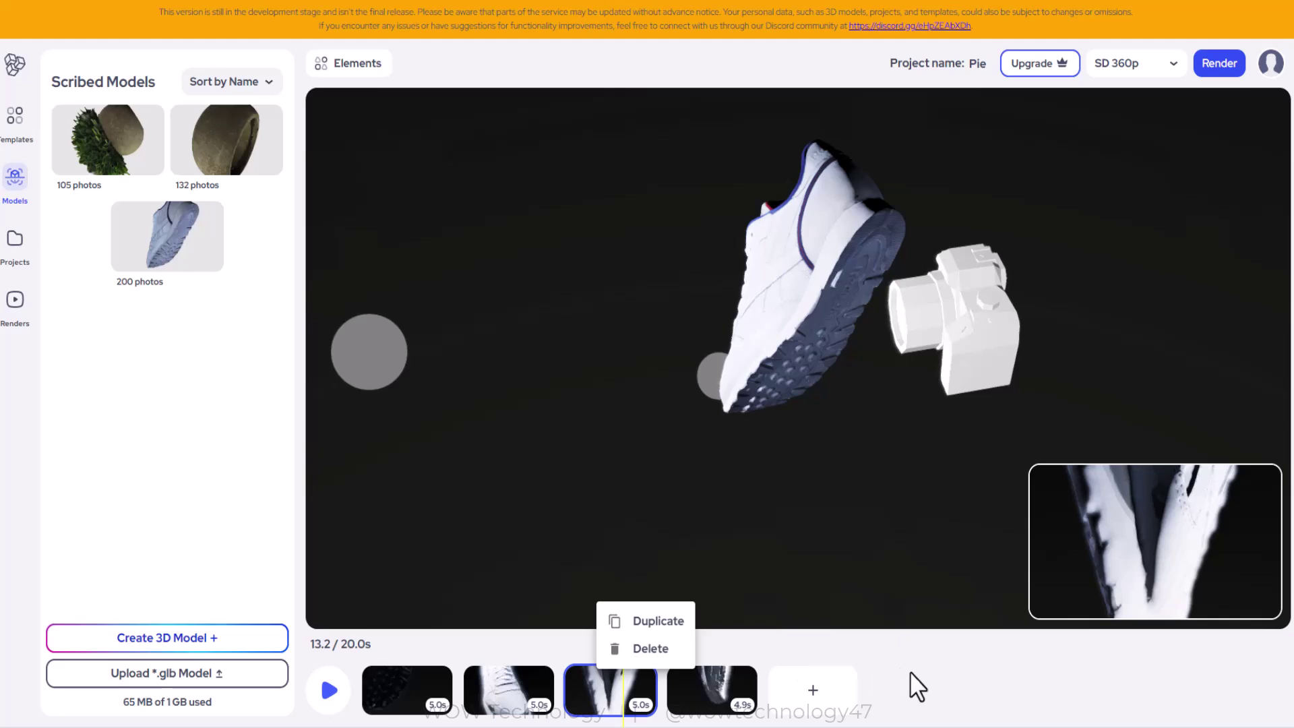
click(819, 698)
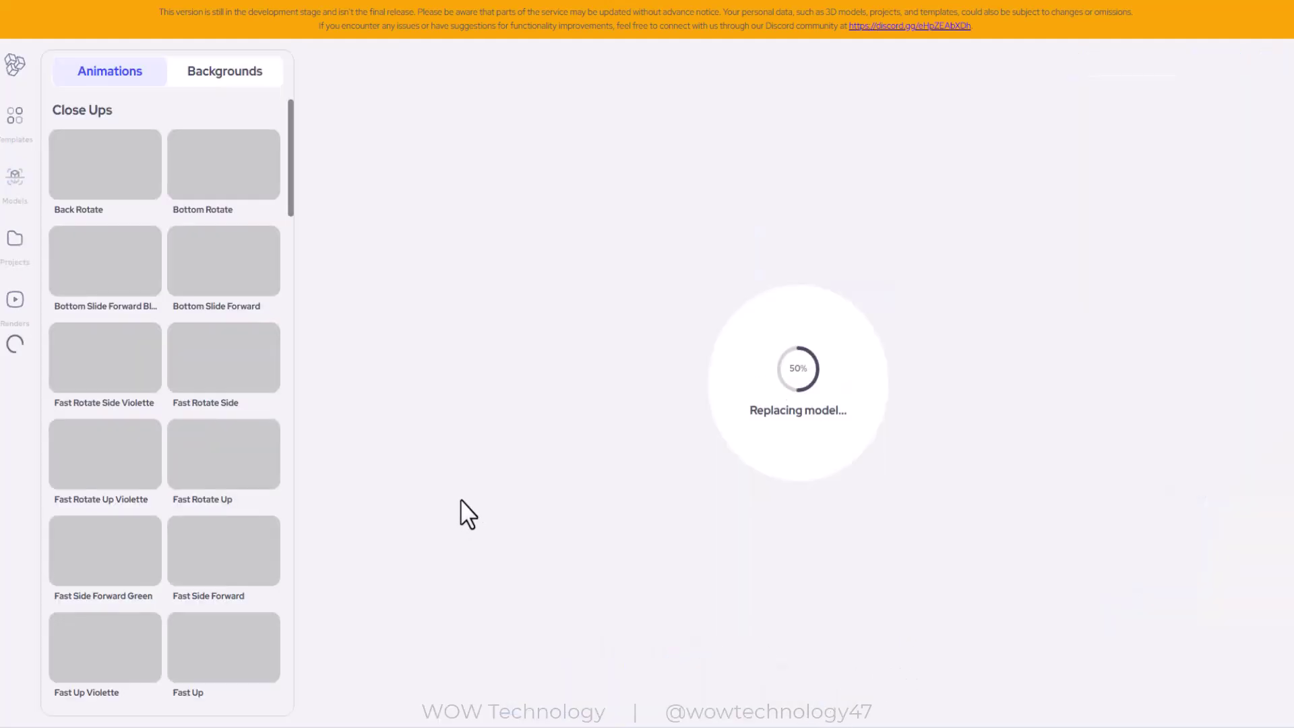
drag(290, 164, 285, 254)
click(239, 307)
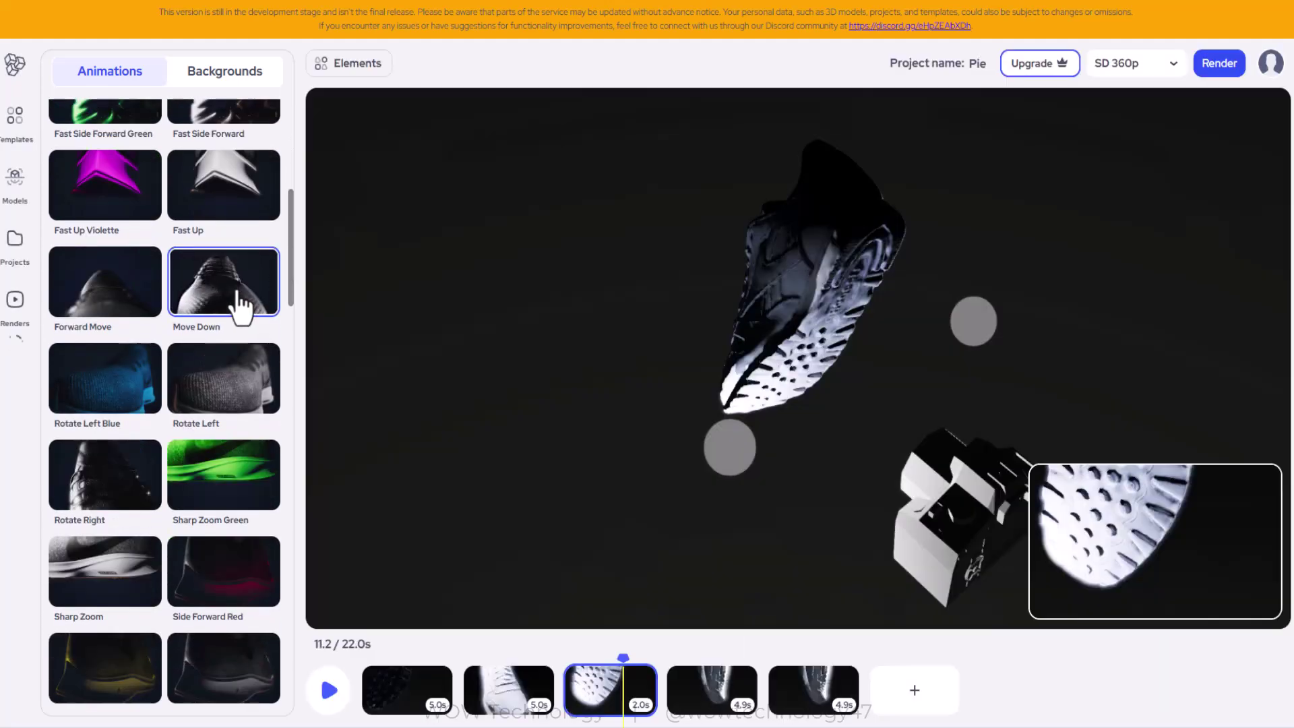
drag(287, 244, 292, 213)
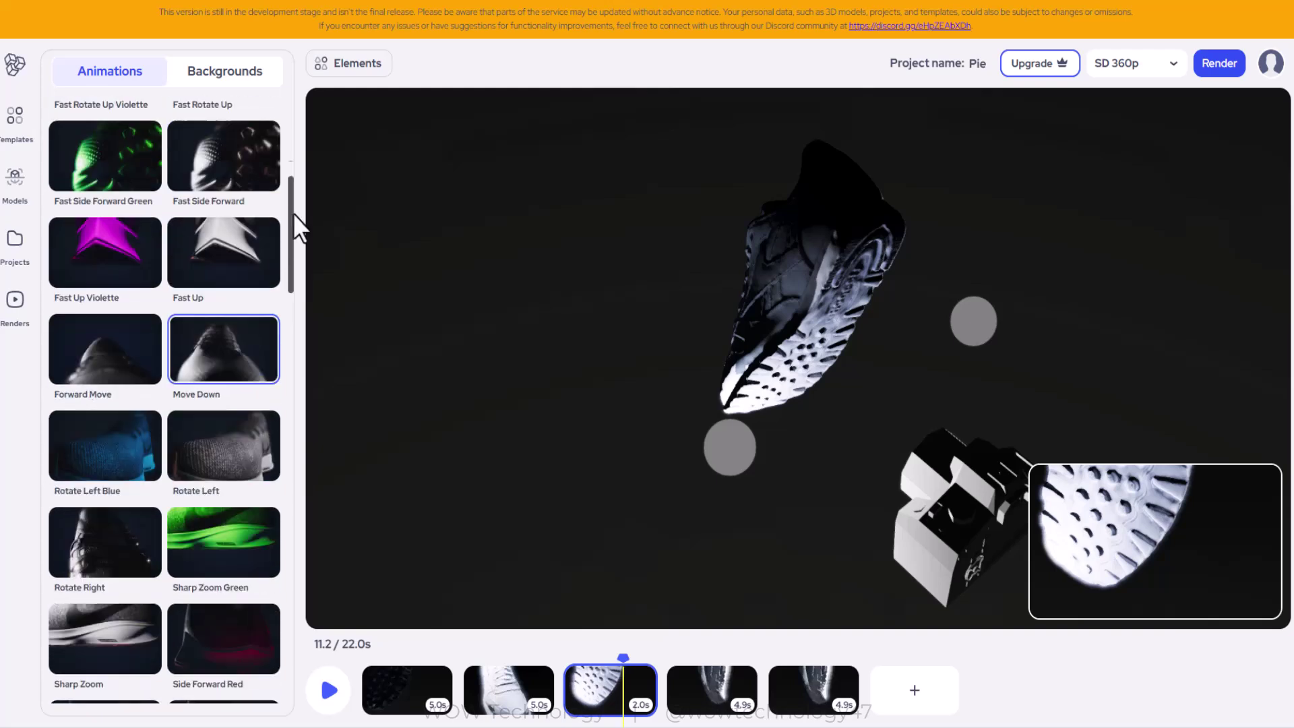
click(250, 80)
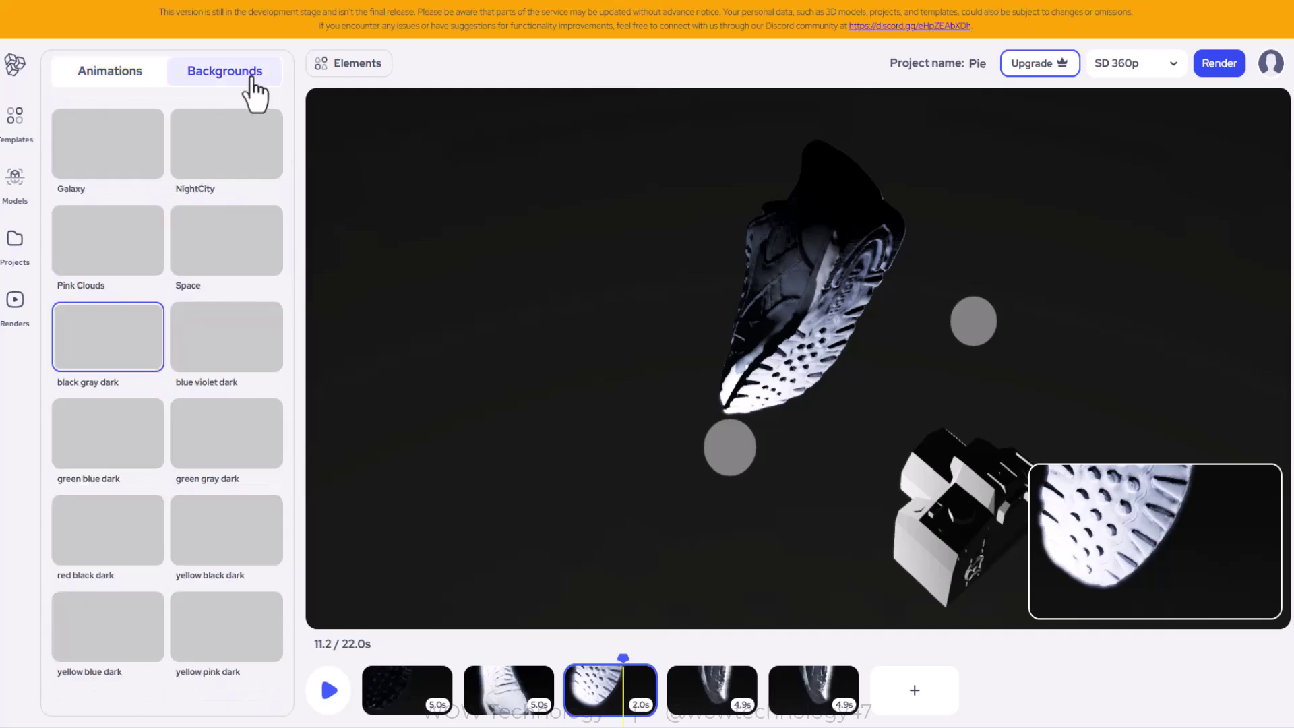
Apply the NightCity background and play the preview to check it
click(254, 169)
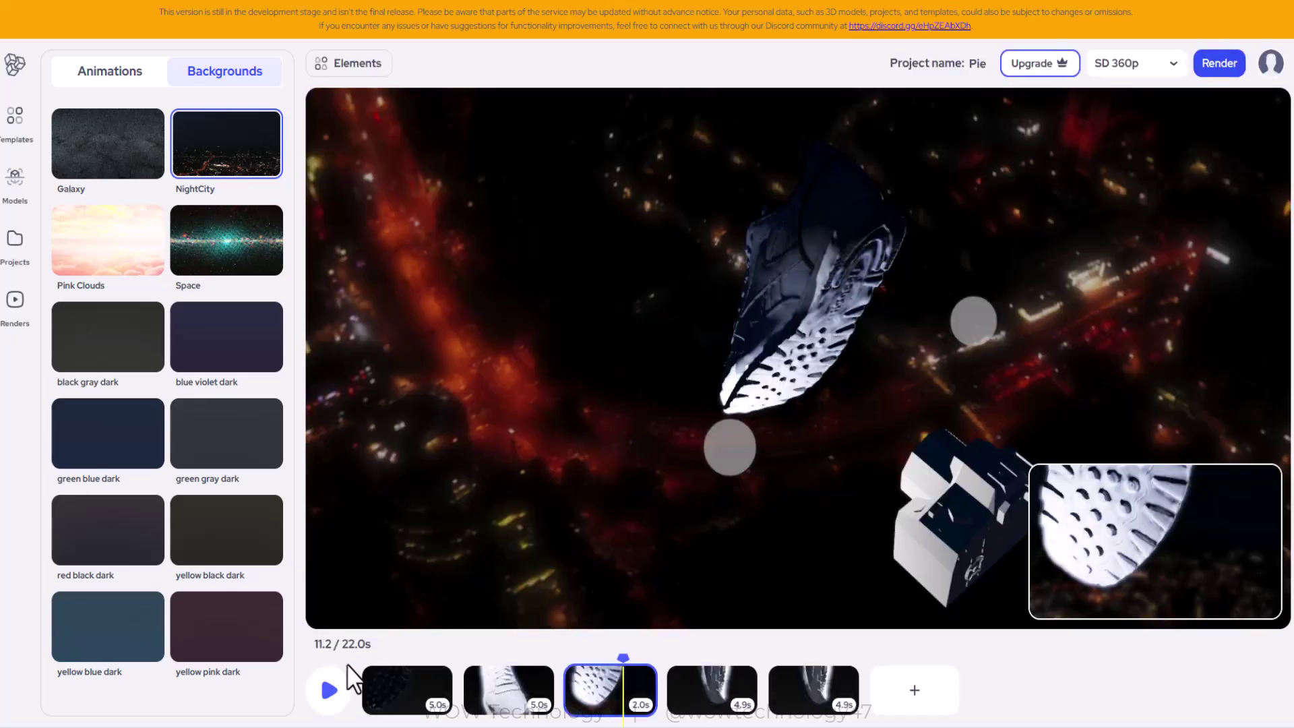
click(329, 689)
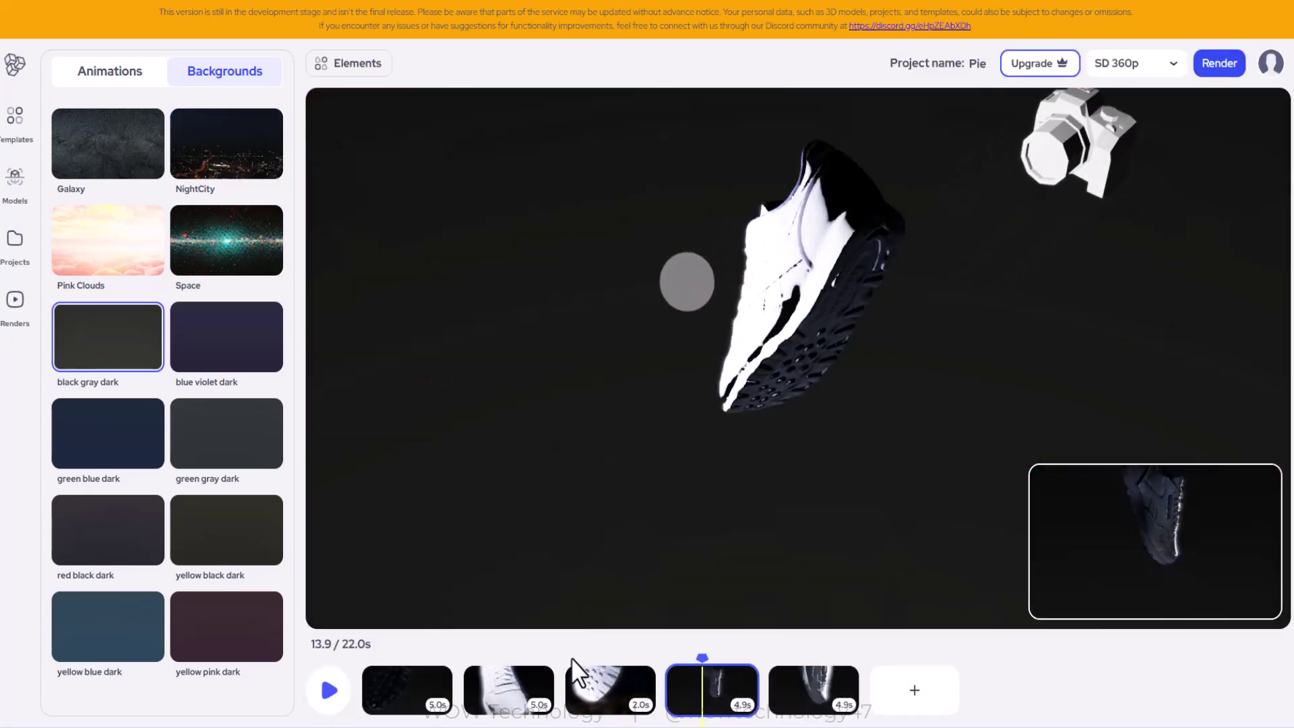
click(587, 678)
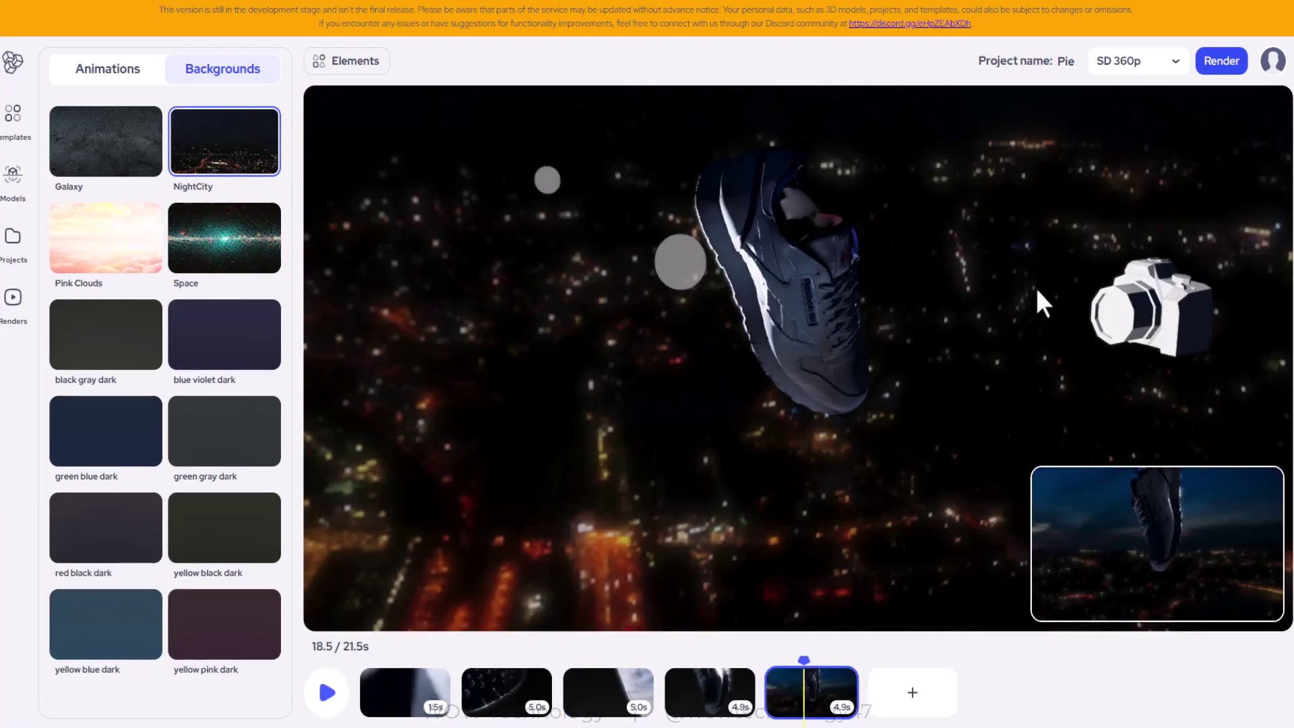
In the video output settings, toggle between portrait and landscape, leaving it landscape
click(1177, 64)
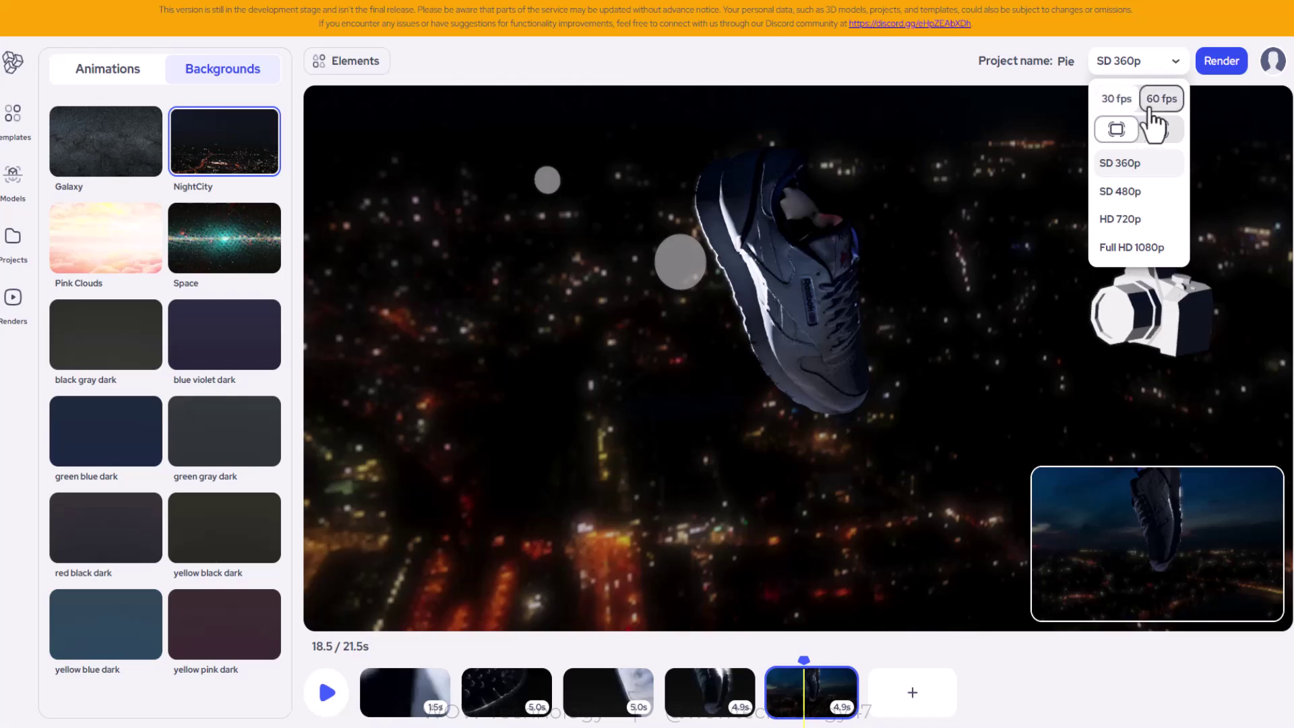
click(1158, 138)
click(1120, 138)
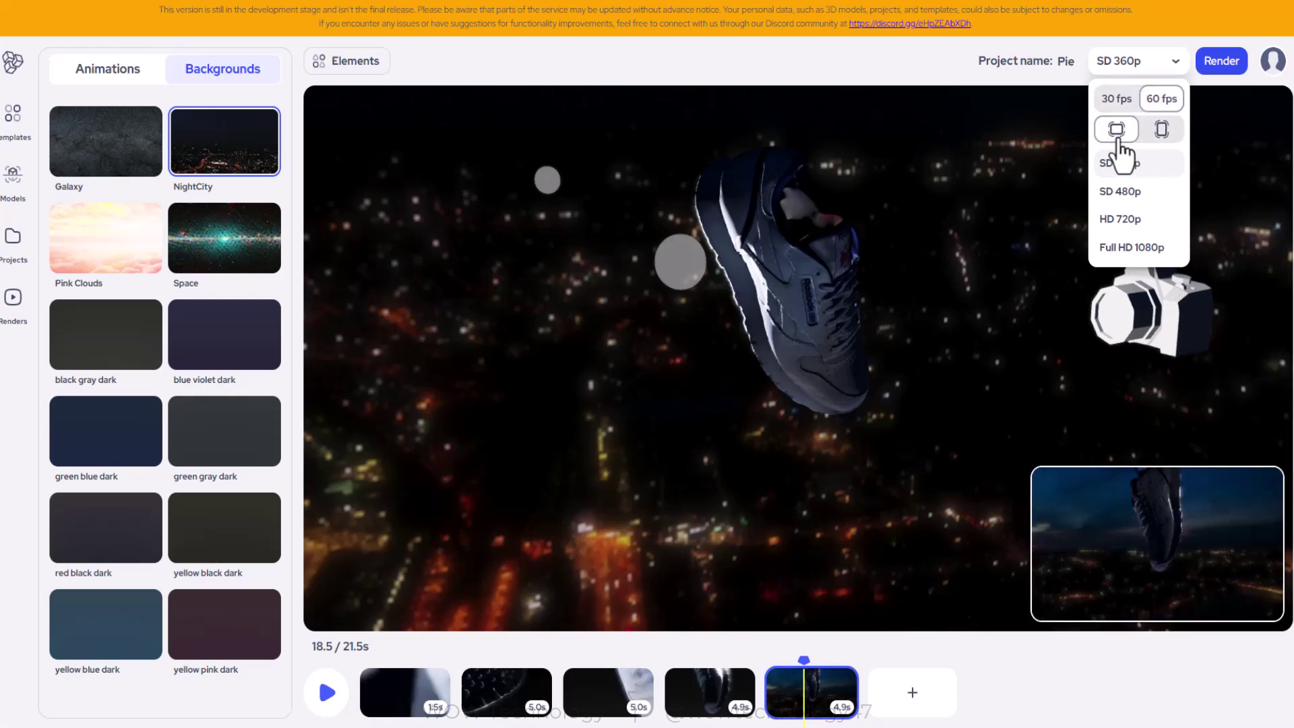
click(1158, 138)
click(1131, 139)
click(1159, 134)
click(1129, 142)
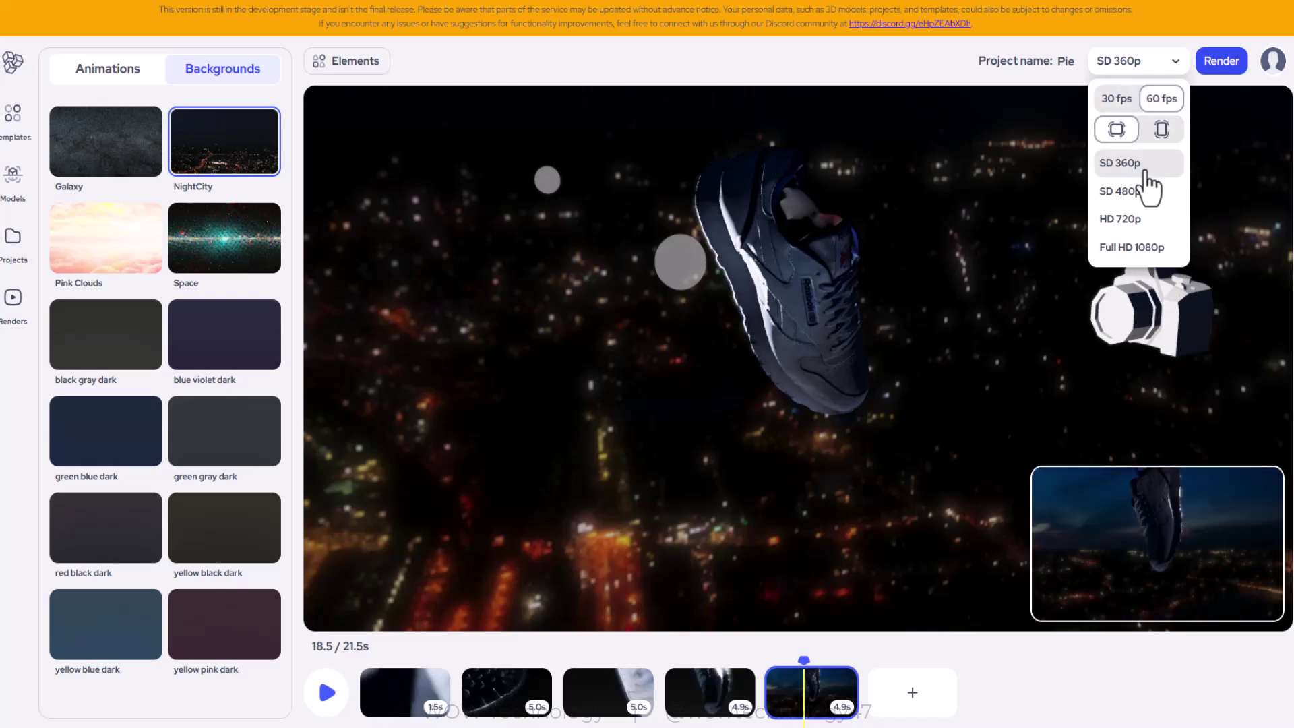
Render the NightCity sneaker video at Full HD 1080p resolution
click(1169, 253)
click(1221, 61)
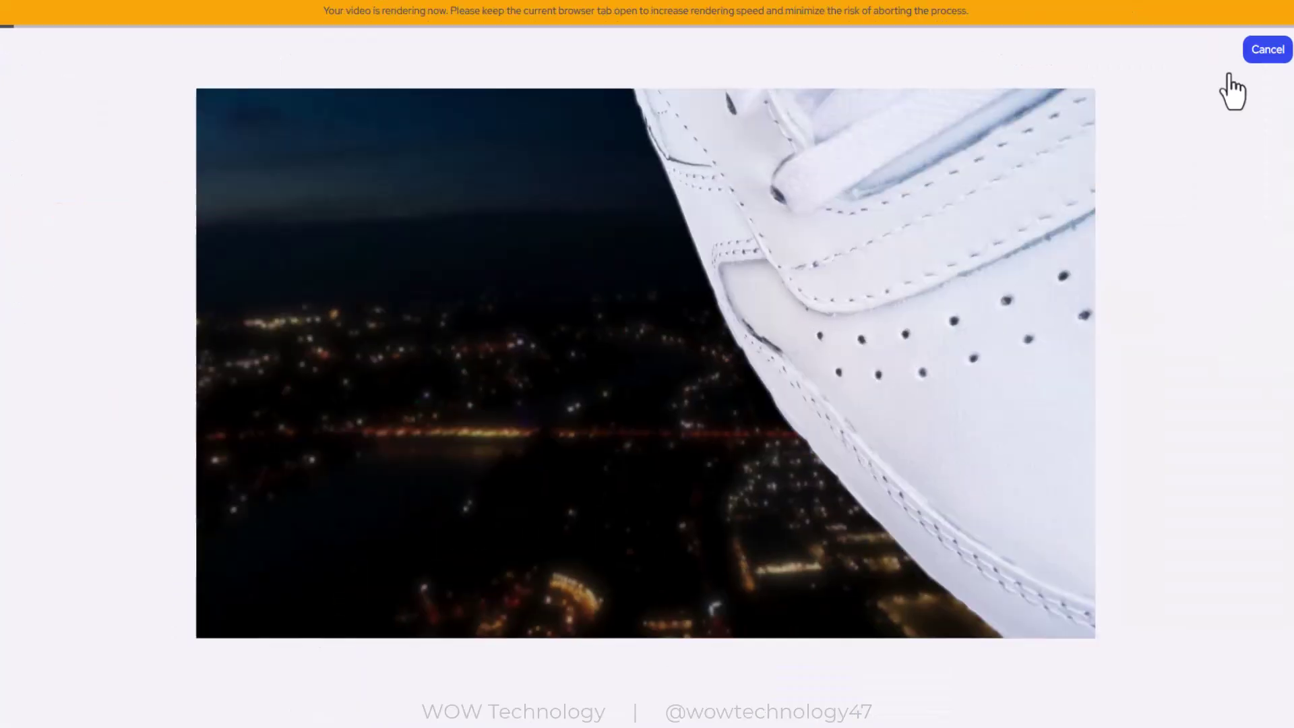